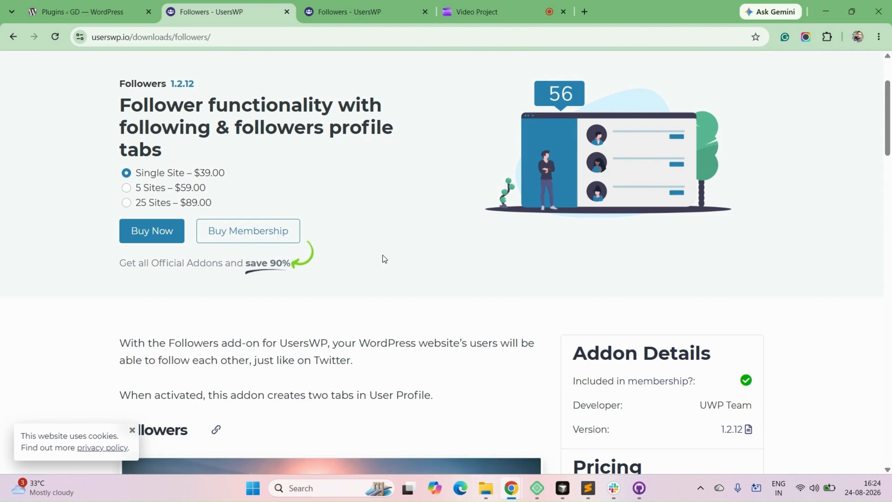
Step: Review the Followers add-on product page, including its description, the Followers and Following tab examples, and the pricing options
scroll(384, 259, down, 5)
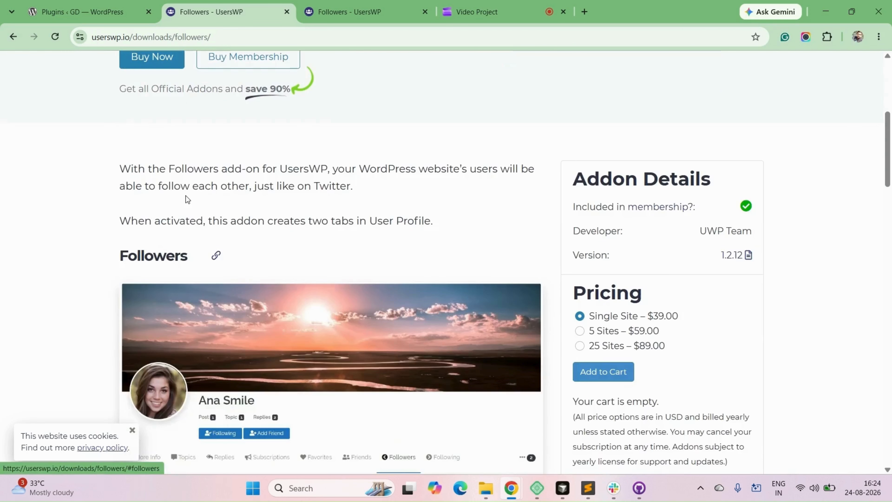
drag(120, 169, 517, 169)
click(364, 165)
drag(136, 185, 353, 186)
scroll(326, 273, down, 2)
scroll(326, 273, down, 2)
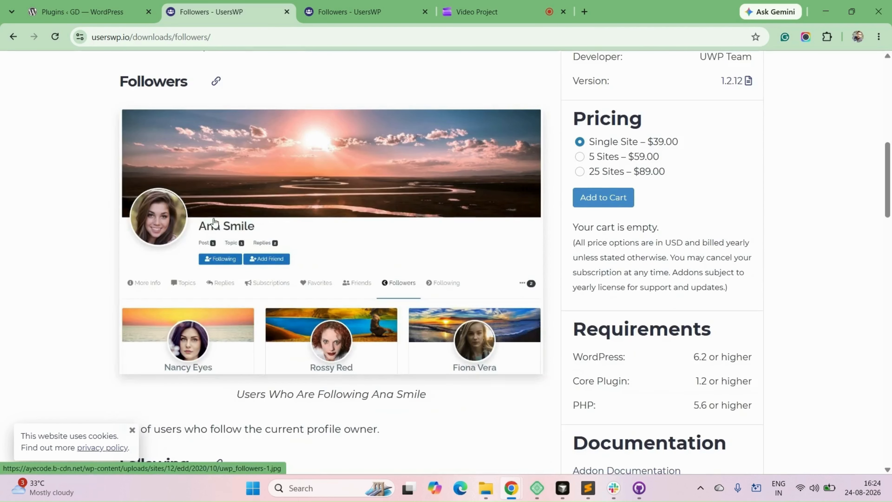
scroll(290, 350, down, 2)
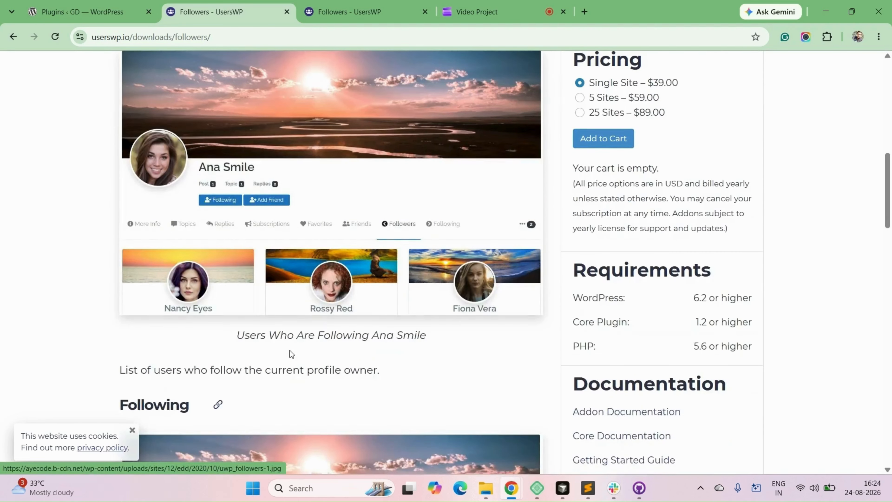
scroll(290, 350, down, 7)
scroll(452, 338, down, 5)
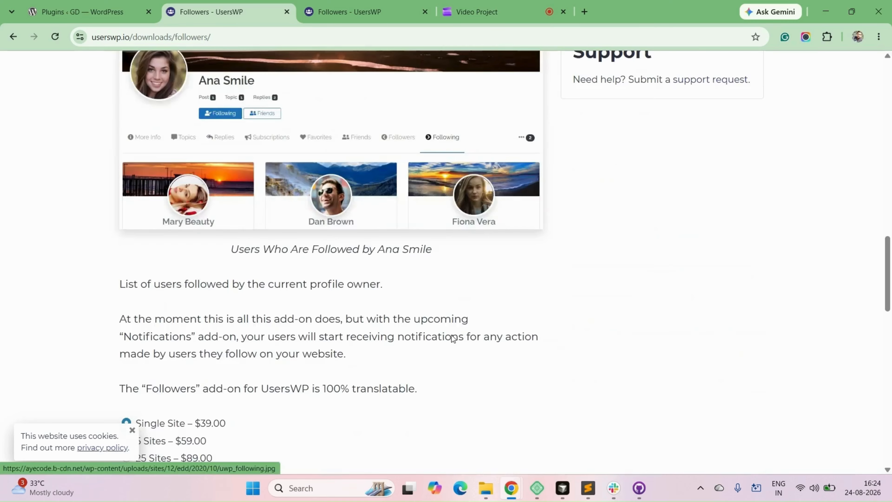
scroll(452, 338, down, 2)
scroll(452, 334, up, 5)
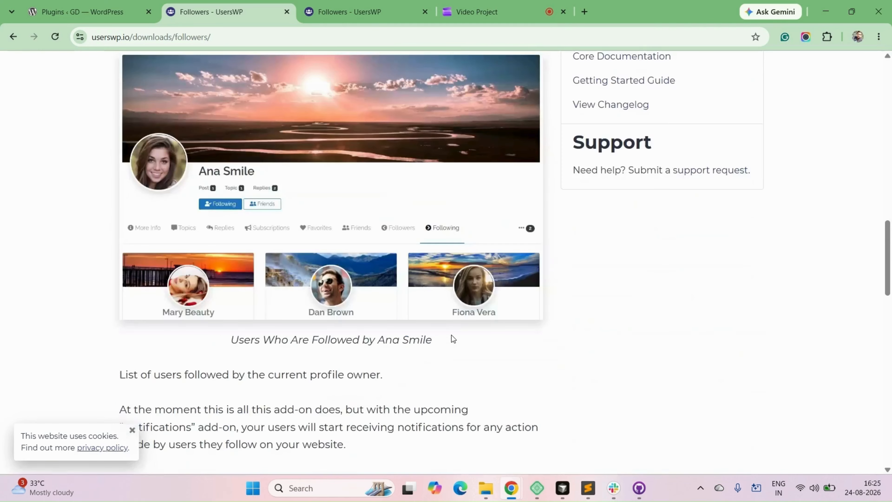
scroll(451, 335, up, 6)
scroll(451, 334, up, 5)
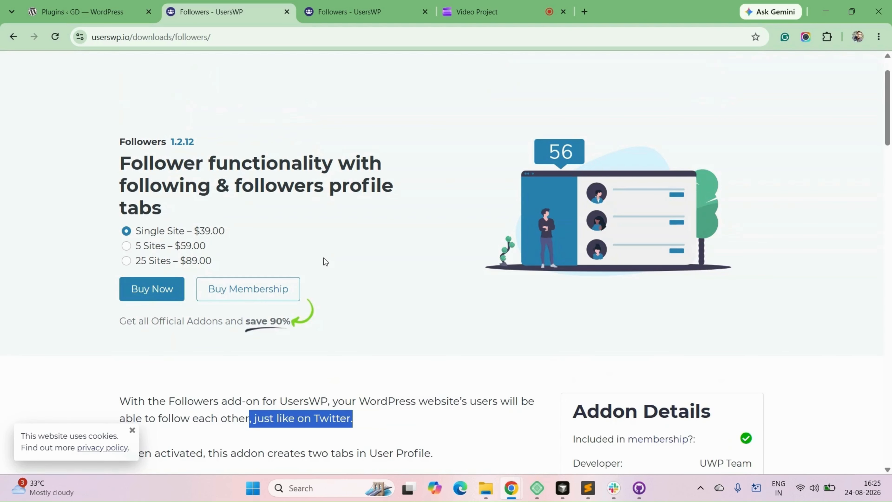
scroll(447, 329, up, 2)
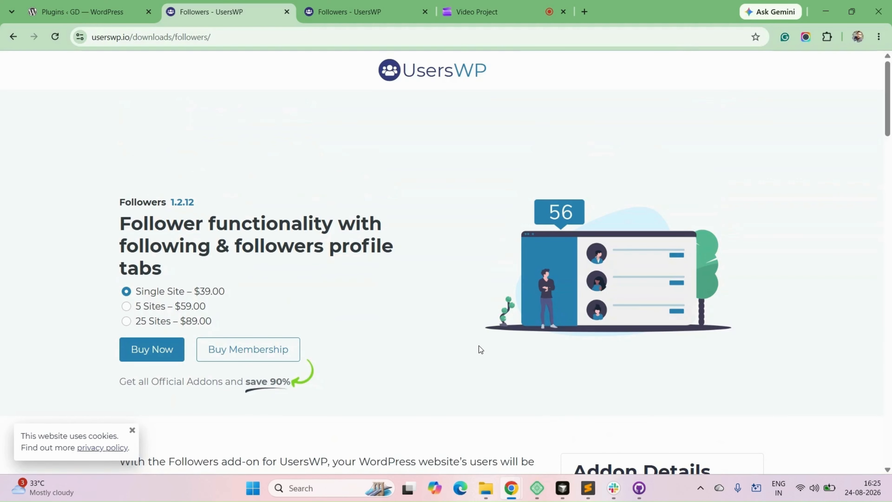
scroll(479, 346, down, 5)
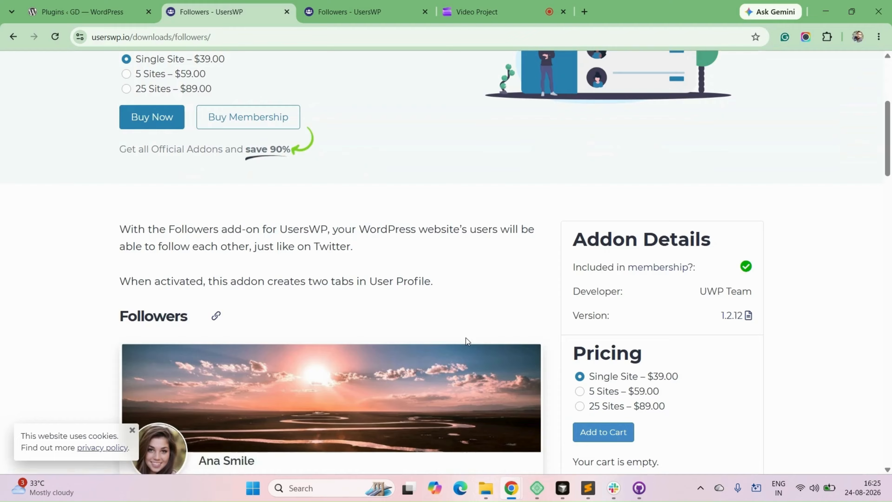
Step: Upload uwp_followers-1.2.12.zip from Downloads as a new plugin on the WordPress site and start its installation
key(ctrl+shift+Tab)
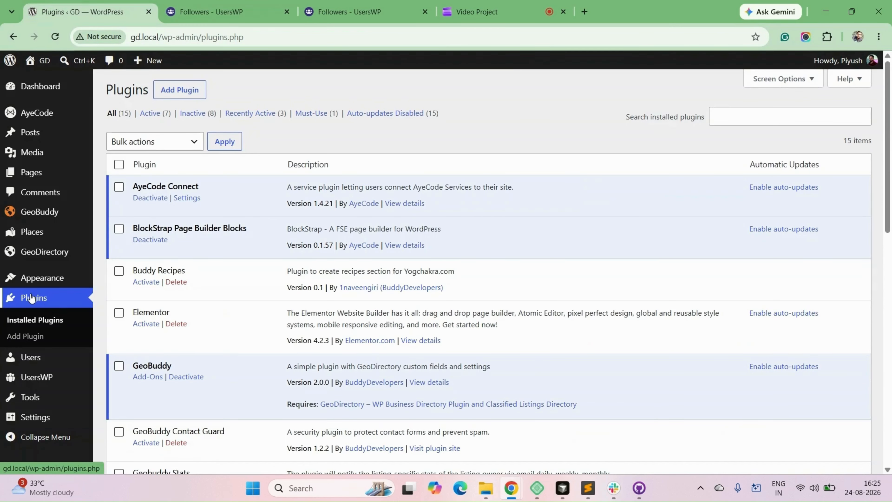
click(25, 336)
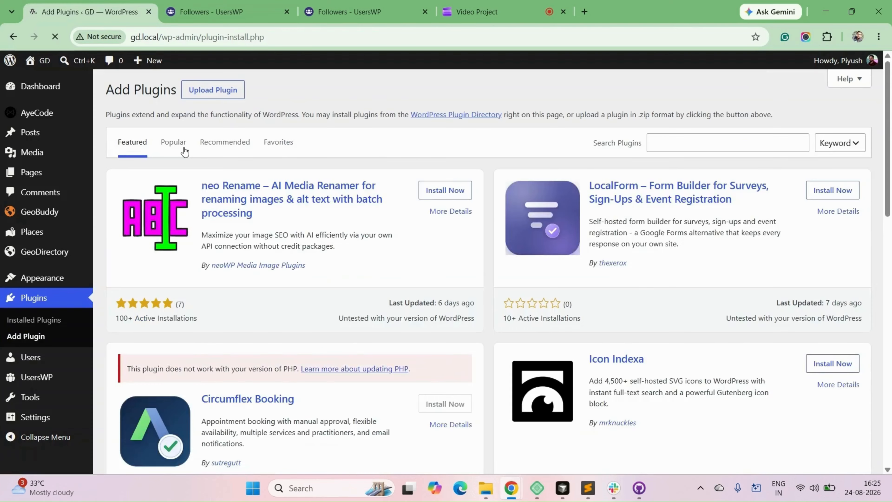
click(213, 90)
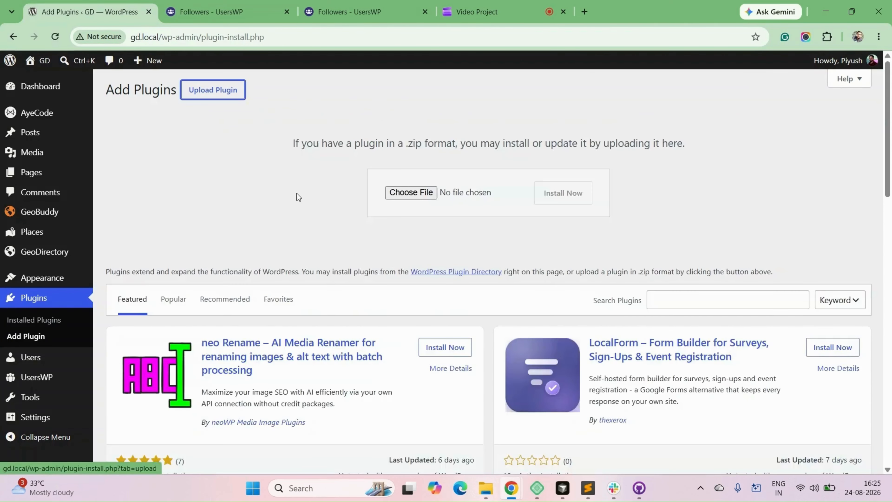
click(403, 196)
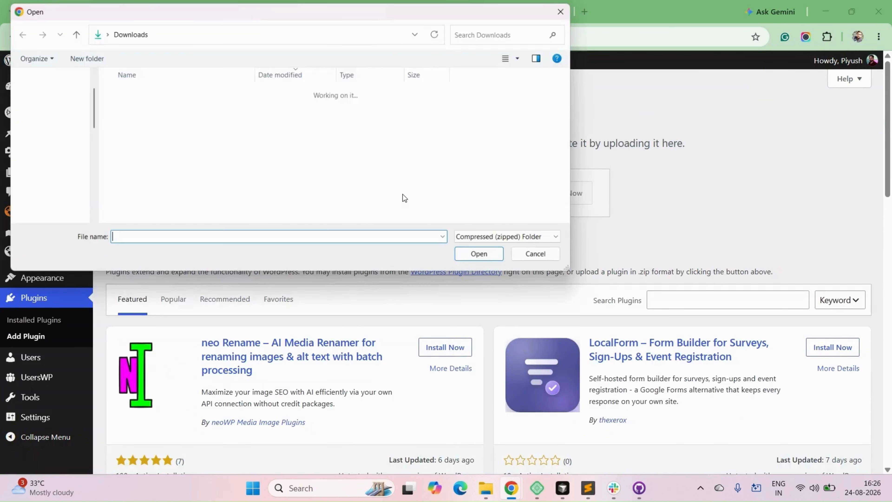
click(128, 150)
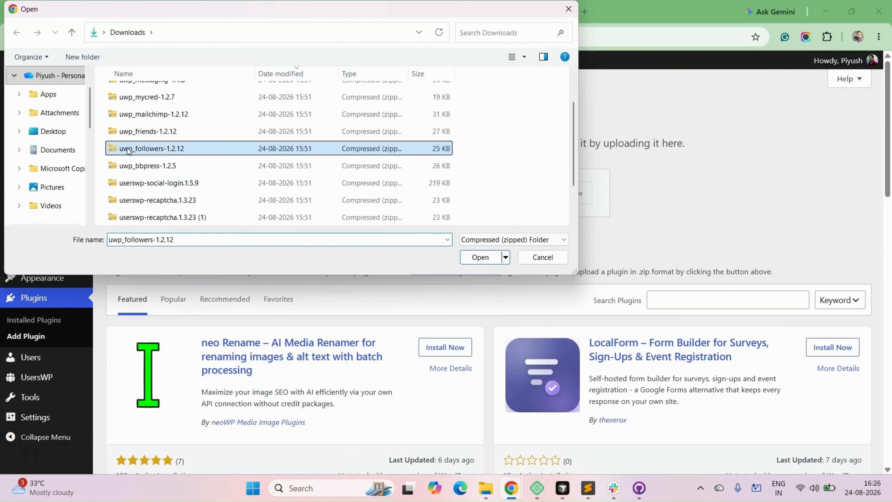
click(486, 257)
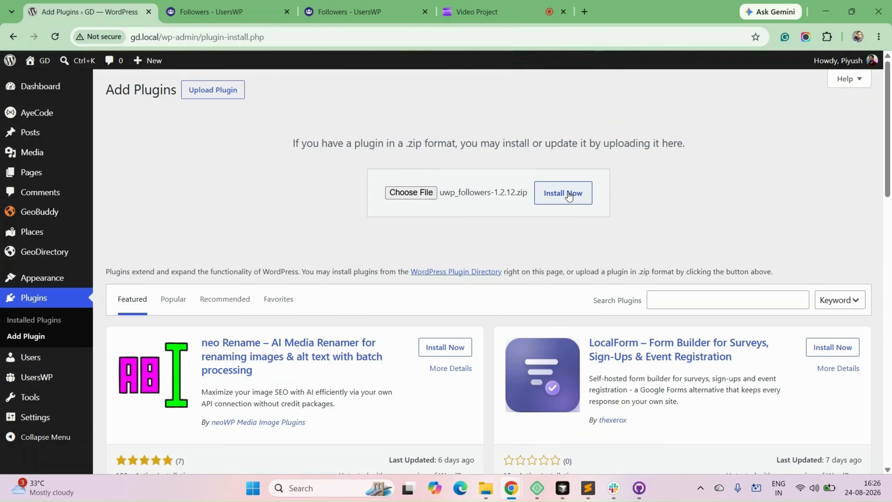
click(569, 197)
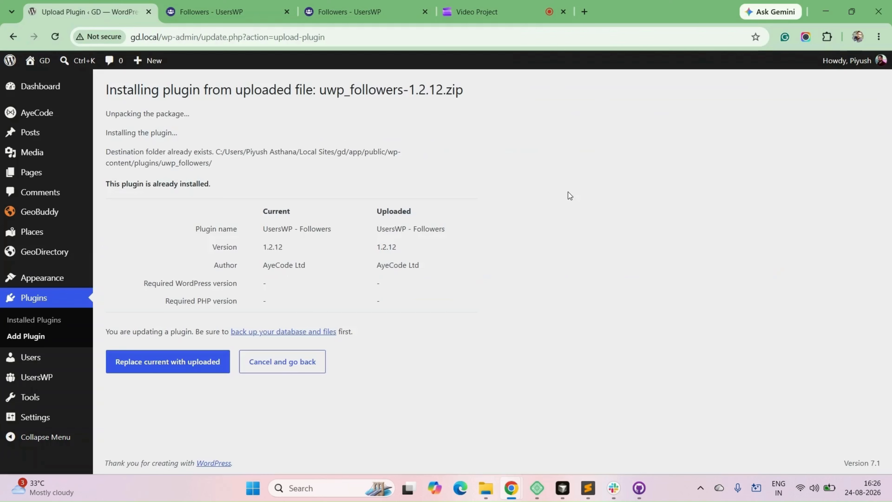
Step: Replace the installed Followers plugin with the uploaded version, activate it, and locate UsersWP - Followers among the installed plugins
click(158, 352)
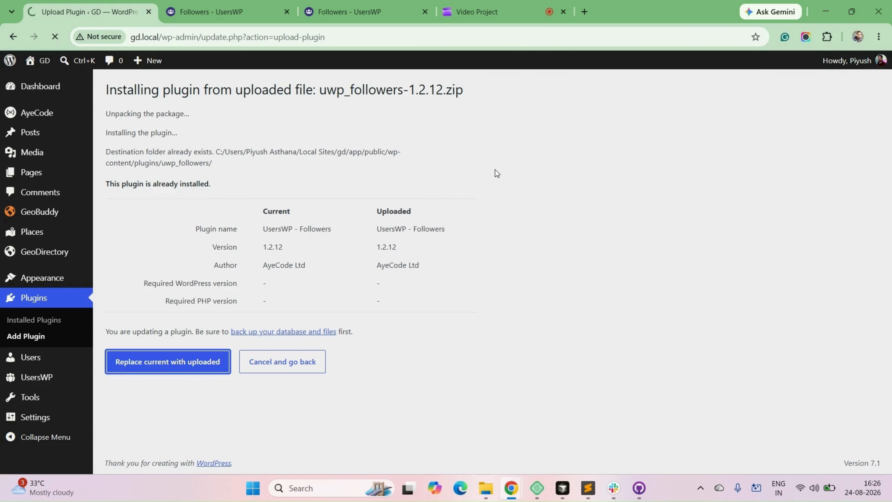
click(143, 203)
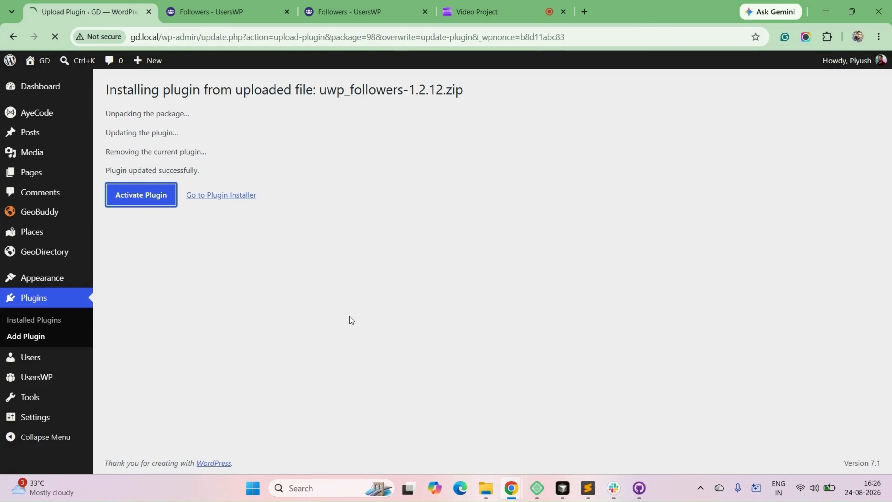
scroll(263, 347, down, 10)
scroll(253, 392, down, 2)
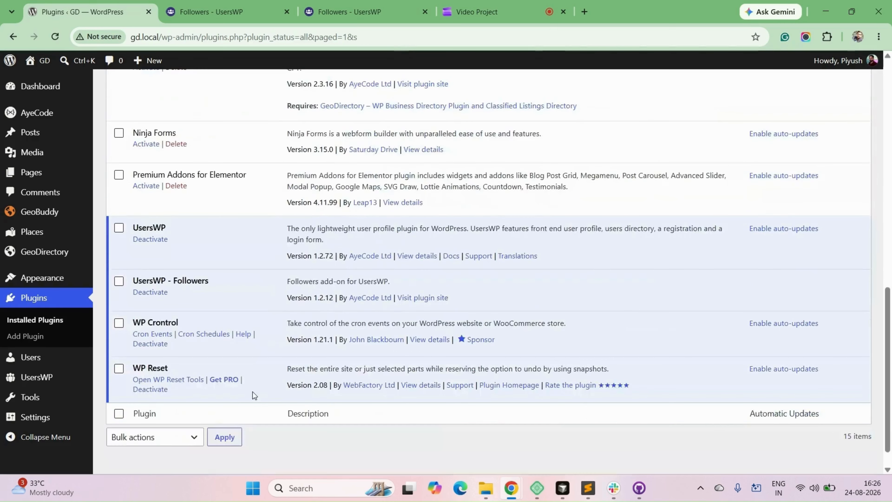
drag(133, 280, 258, 284)
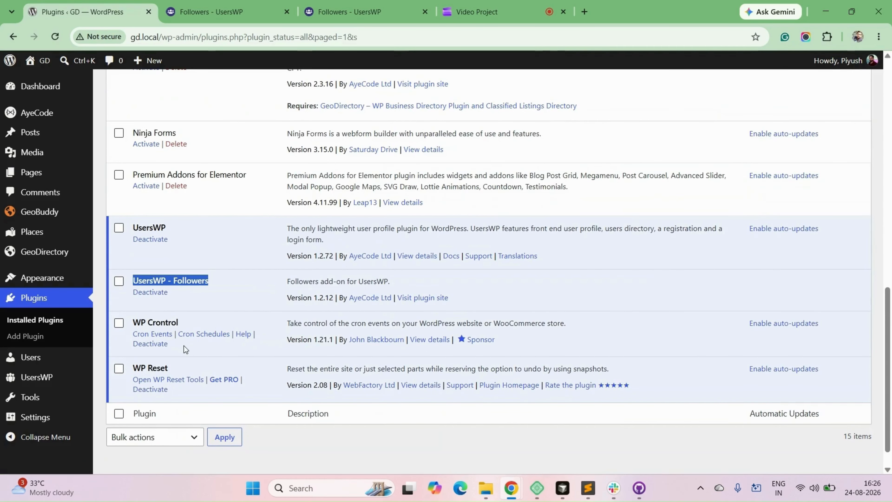
Step: Open the Profile Tabs section of the UsersWP Form Builder in a separate browser tab and locate the Followers and Following fields
mouse_move(38, 377)
ctrl+click(126, 376)
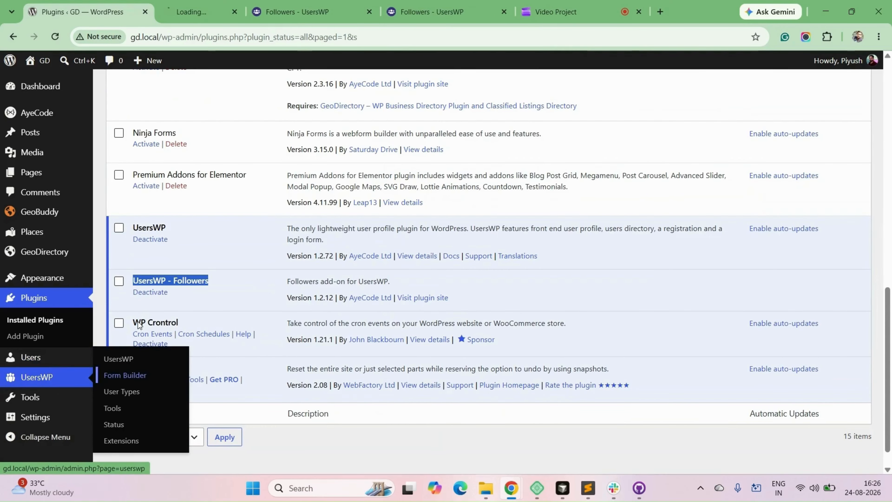
key(ctrl+Tab)
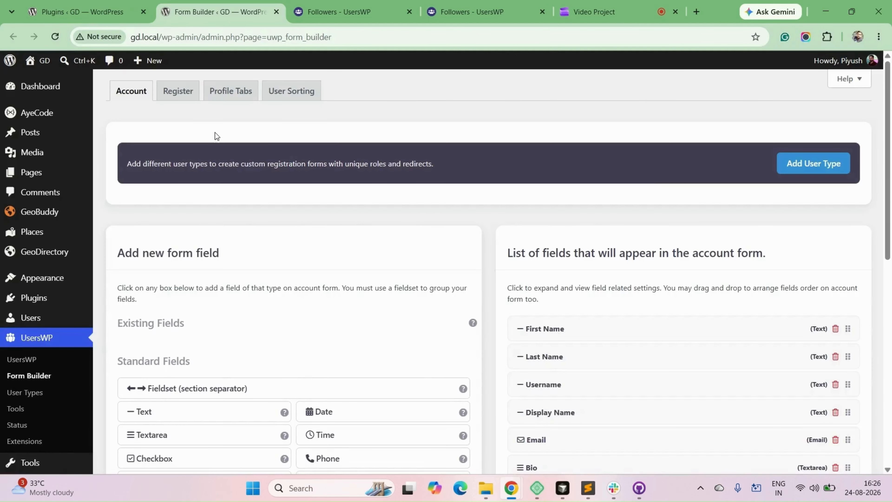
scroll(275, 343, down, 8)
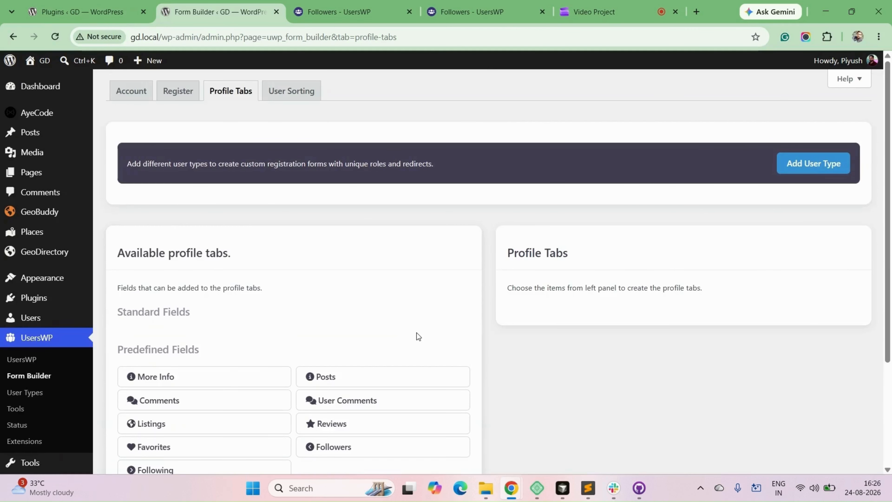
scroll(145, 219, down, 3)
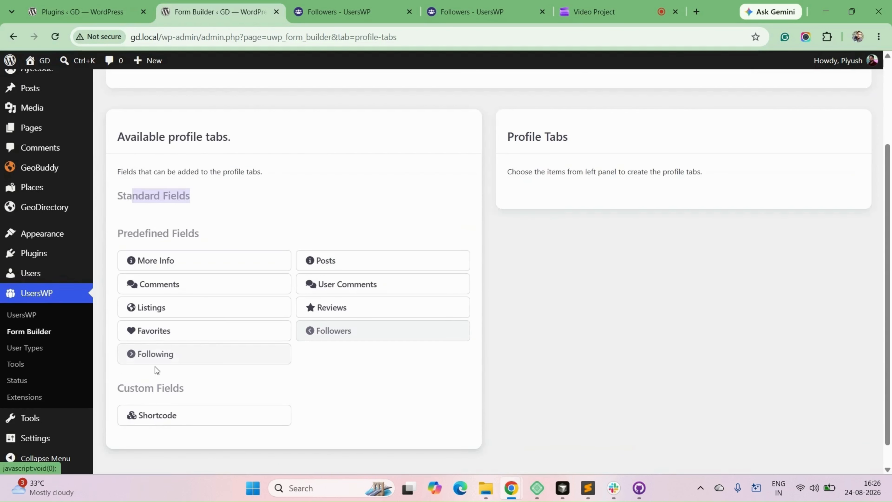
click(153, 358)
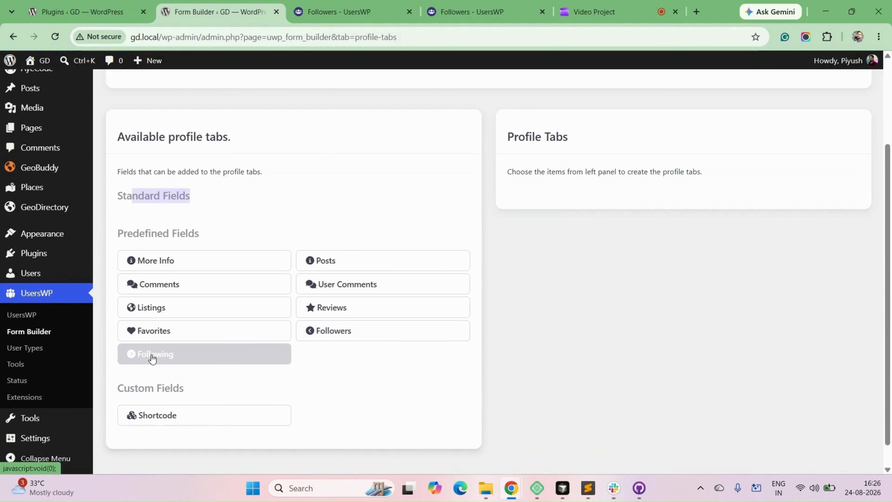
Step: Open the site's front end in a separate browser tab and check which tabs the user profile page has
ctrl+click(39, 61)
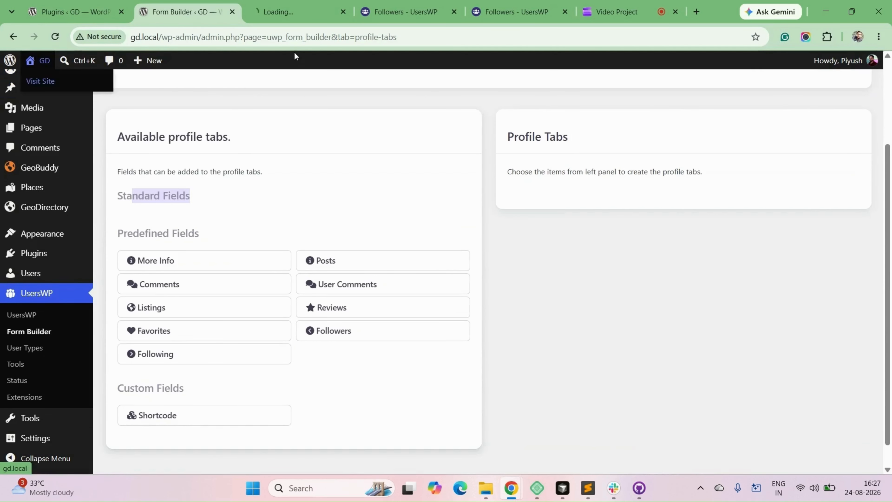
click(298, 14)
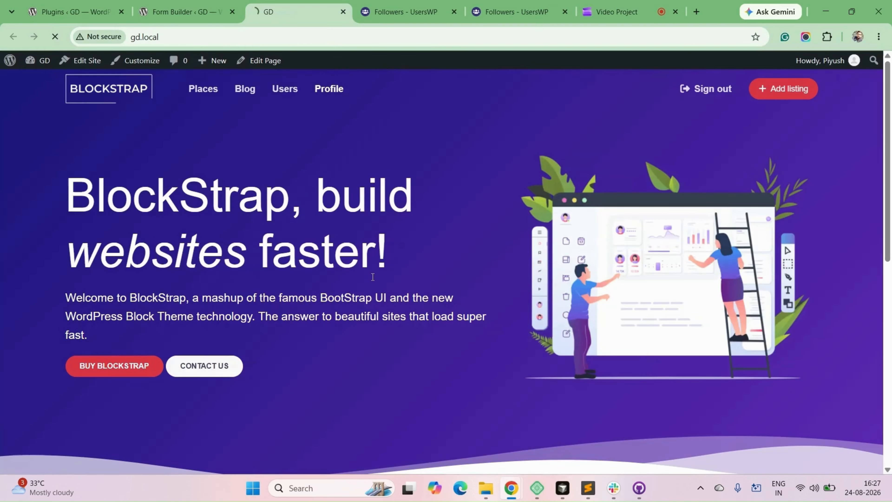
scroll(126, 367, down, 5)
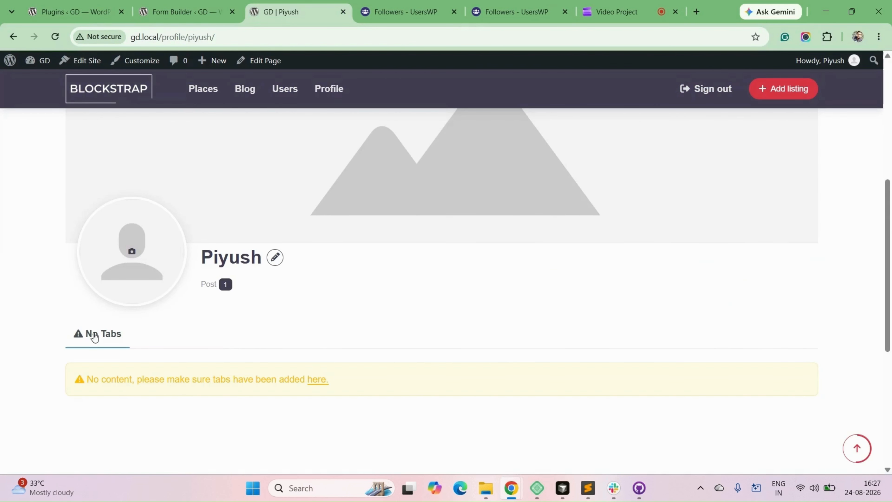
Step: Add the predefined Followers field to the profile tabs with privacy Anyone, save it, and reload the profile page to check it
click(190, 13)
click(510, 135)
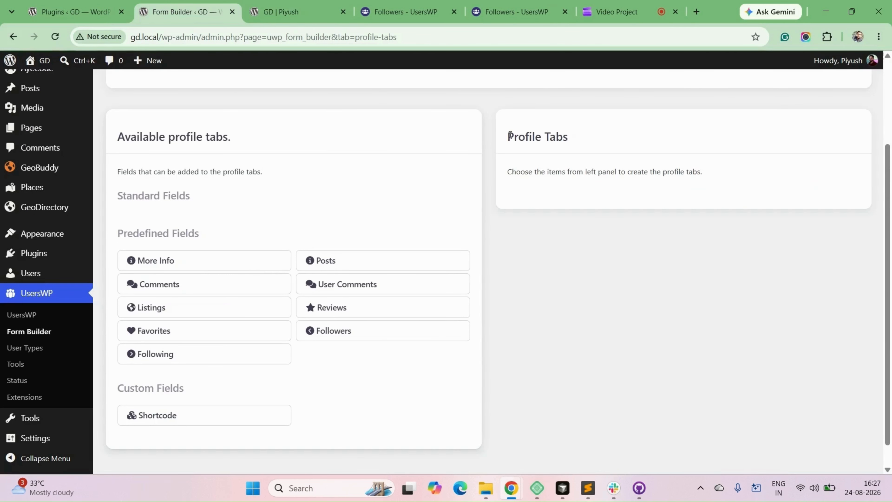
triple_click(509, 135)
drag(522, 172, 732, 172)
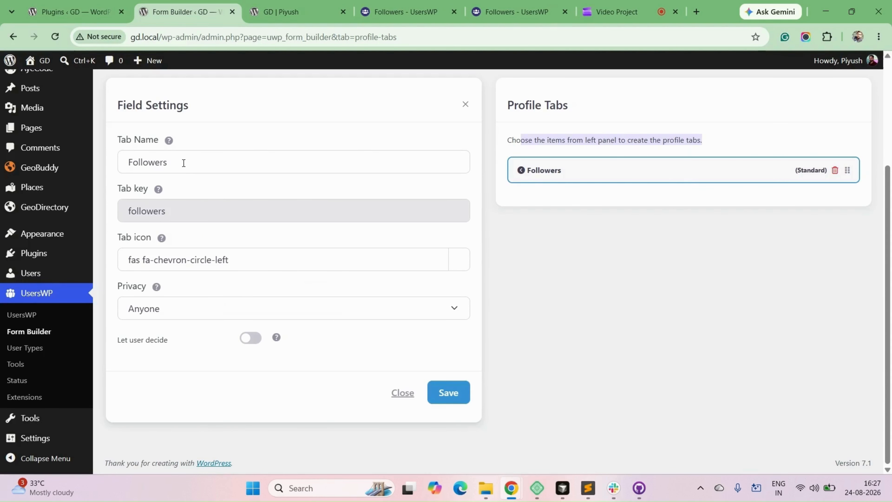
click(449, 393)
key(ctrl+Tab)
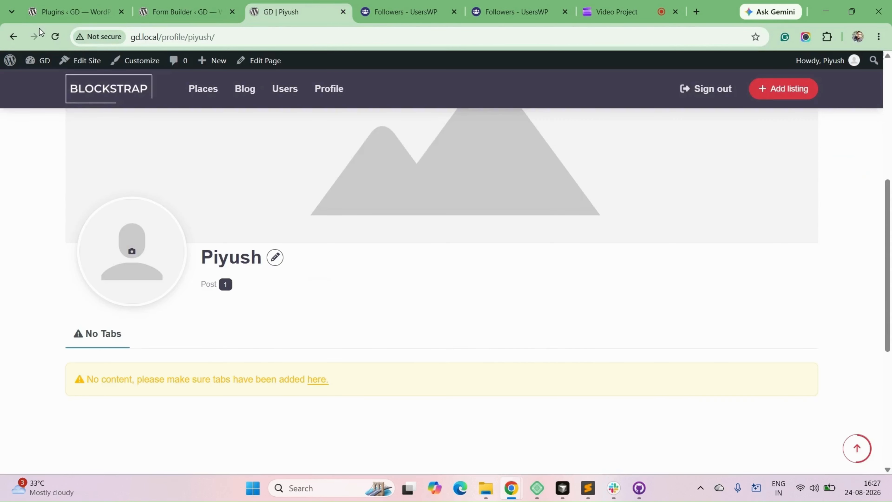
click(55, 37)
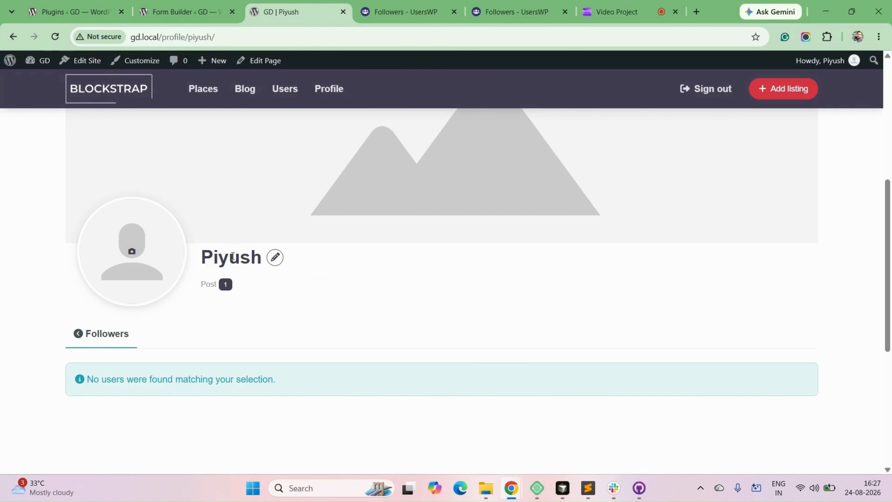
Step: Add the predefined Following field to the profile tabs with privacy Anyone, save it, and reload the profile page to check it
click(204, 328)
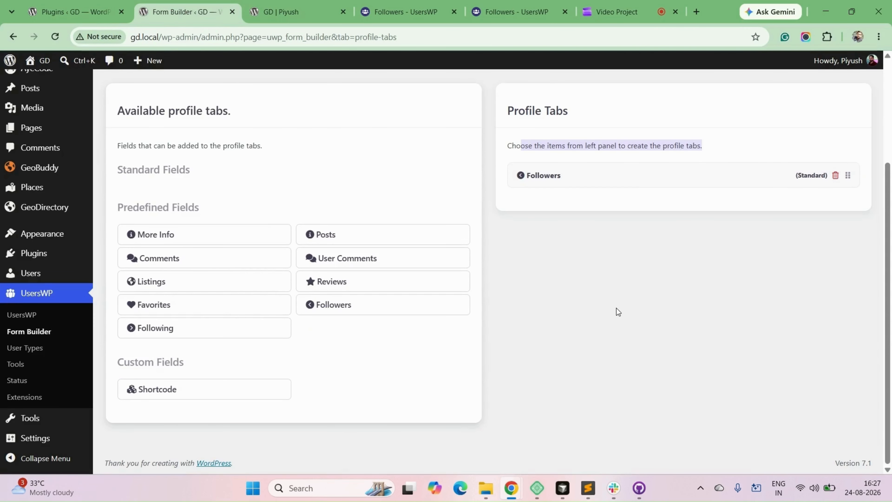
click(448, 393)
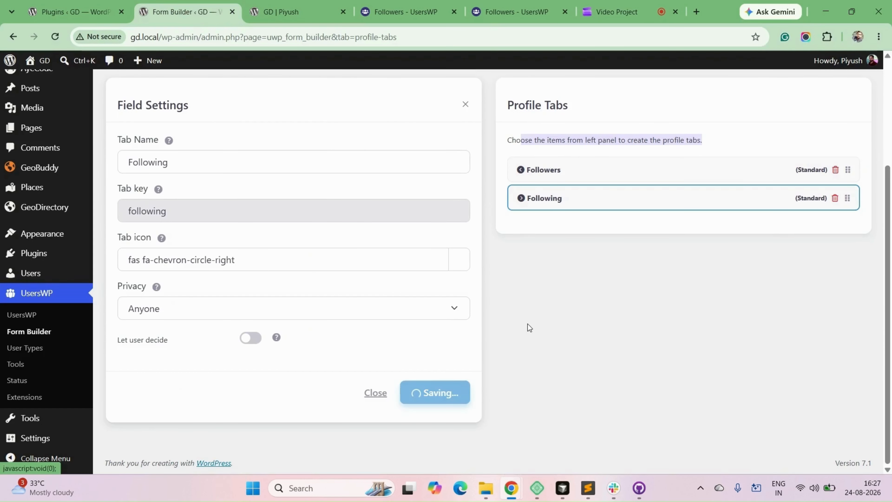
scroll(563, 348, up, 1)
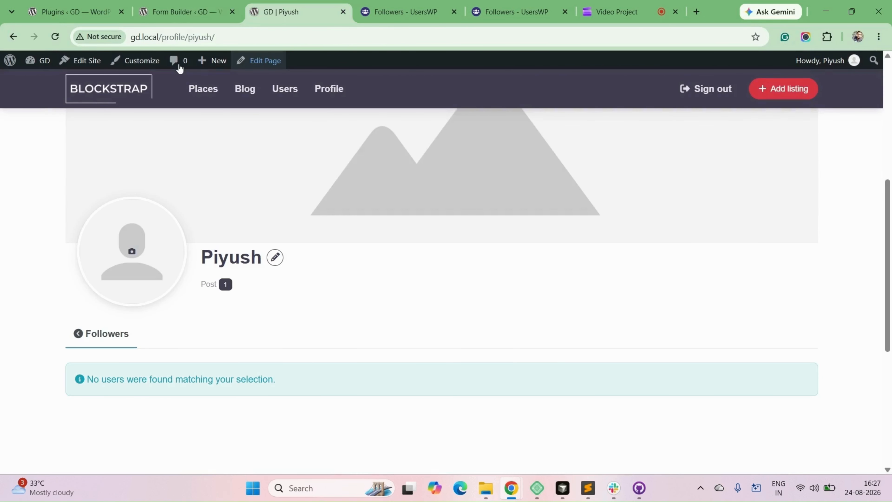
key(F5)
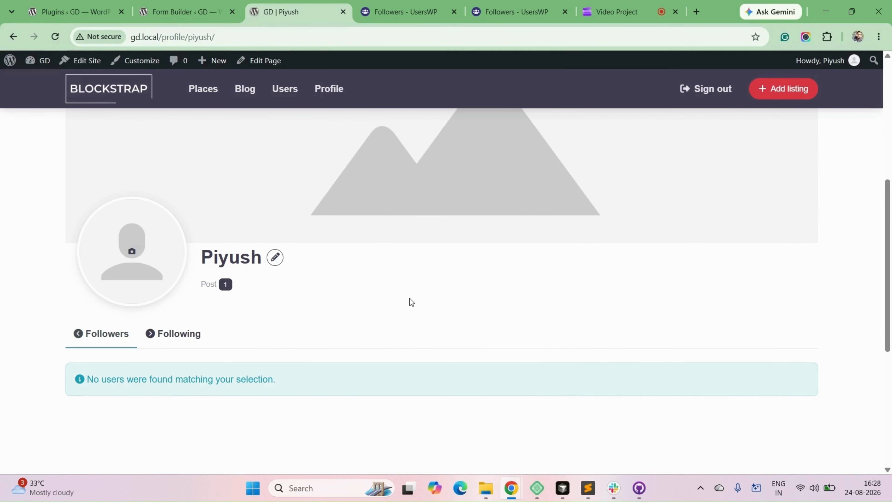
Step: Check the profile's Following tab and open the field settings of the Followers profile tab in the Form Builder
click(178, 334)
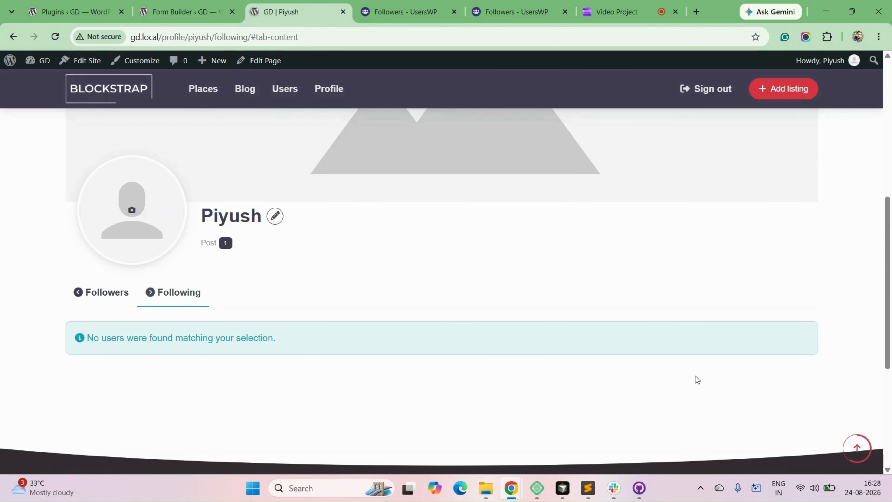
click(173, 13)
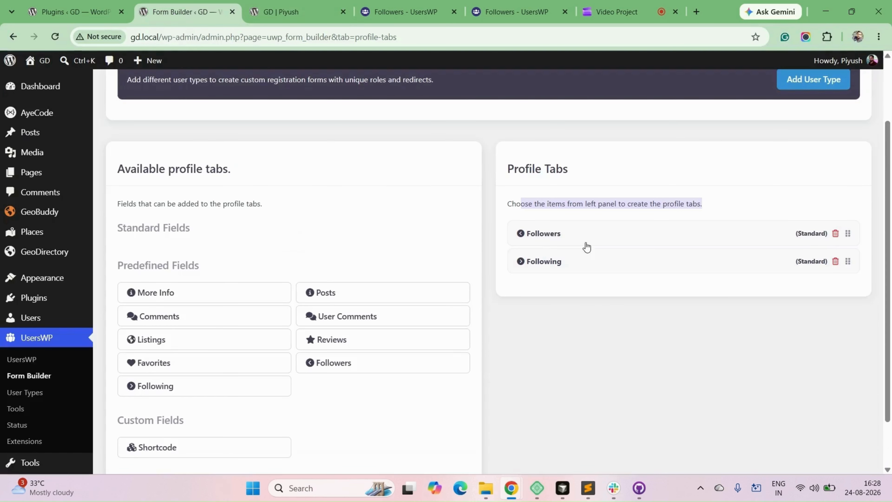
click(587, 236)
click(263, 325)
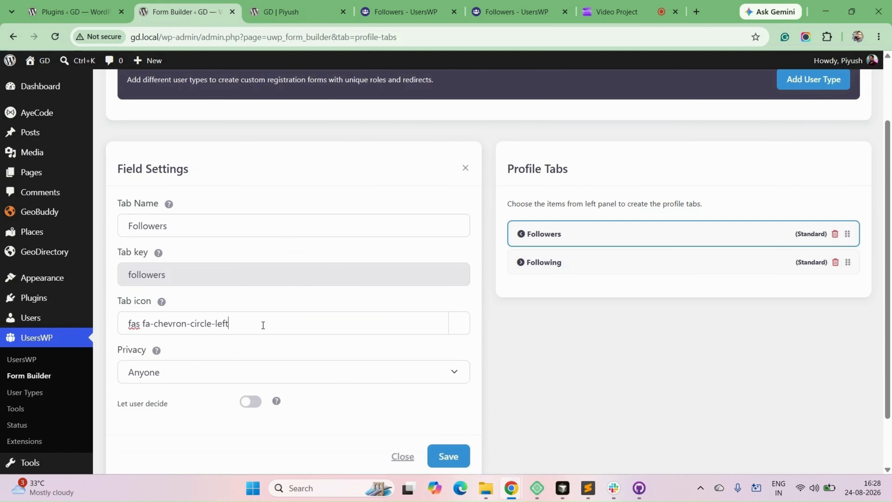
click(148, 222)
double_click(148, 222)
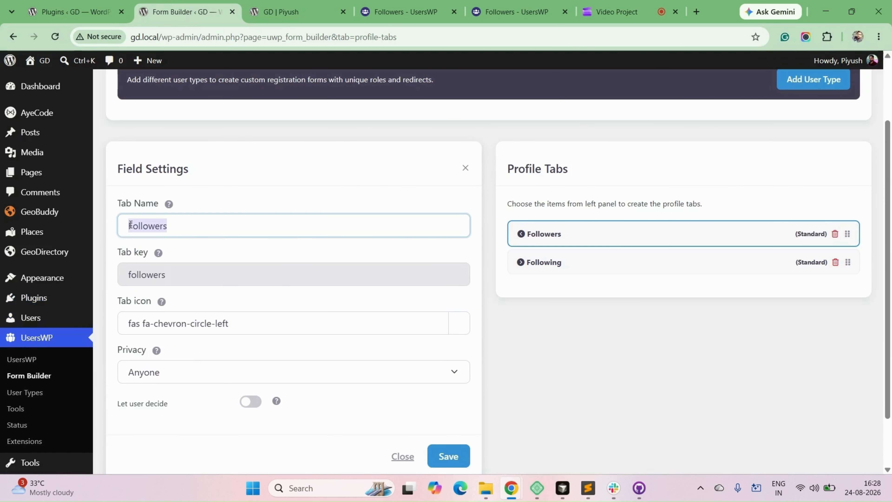
key(ctrl+Tab)
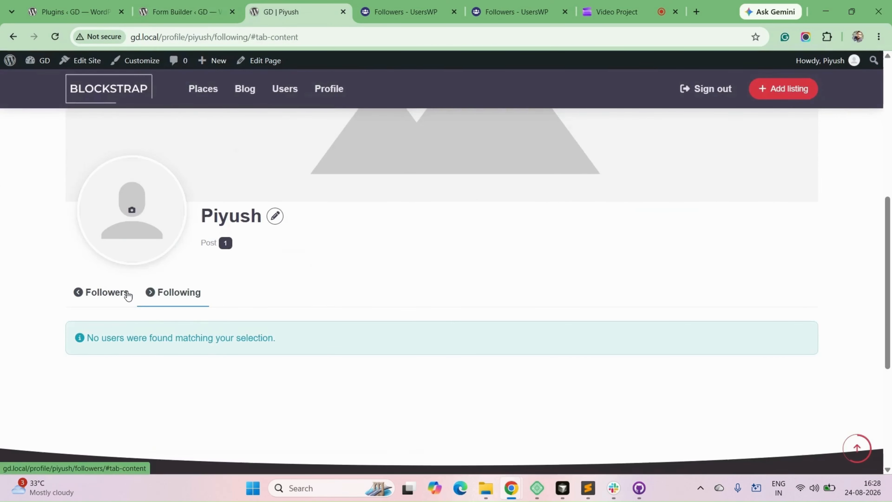
click(171, 12)
Step: Rename the Followers profile tab to "Followers Users" and save the field settings
click(188, 229)
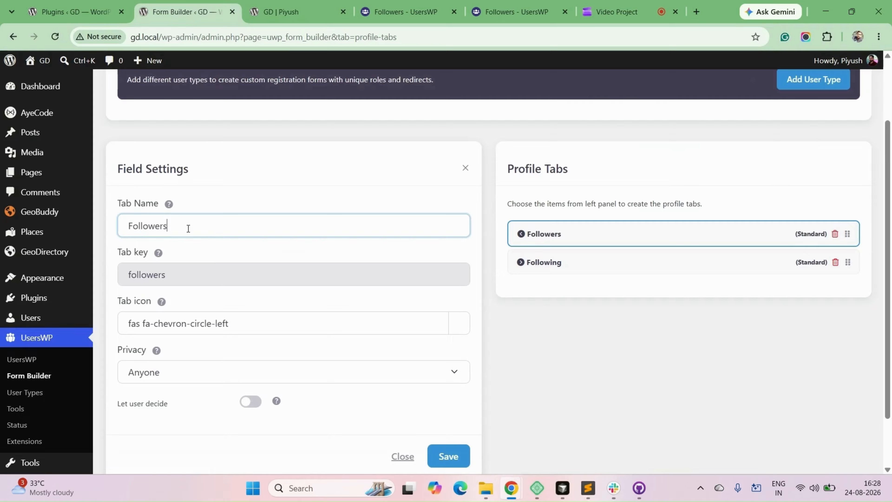
key(BackSpace)
key(BackSpace)
key(BackSpace)
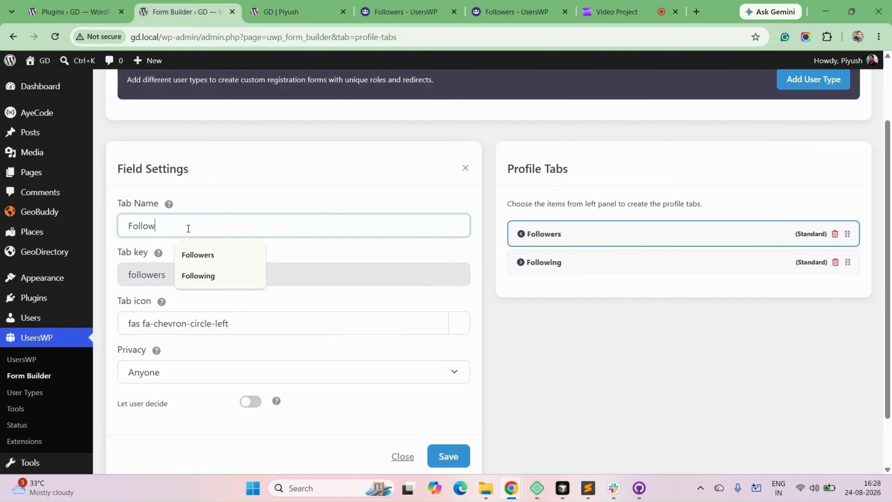
text(er)
click(199, 255)
text(Users)
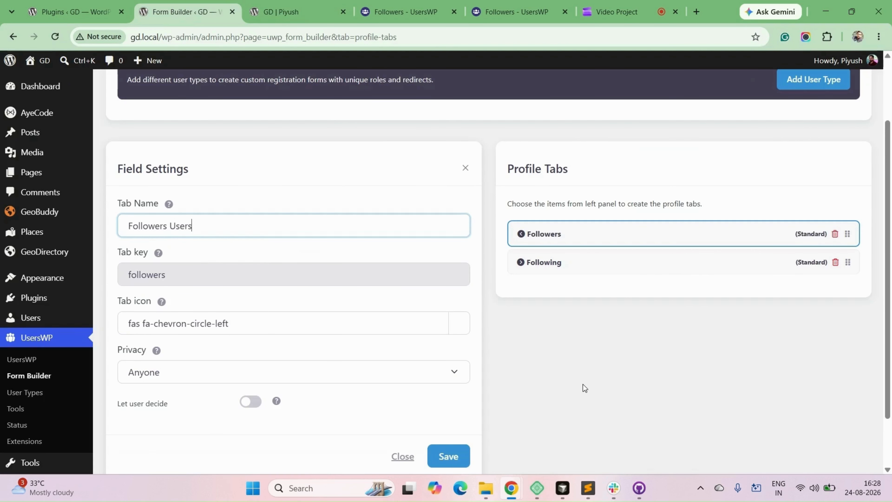
click(454, 458)
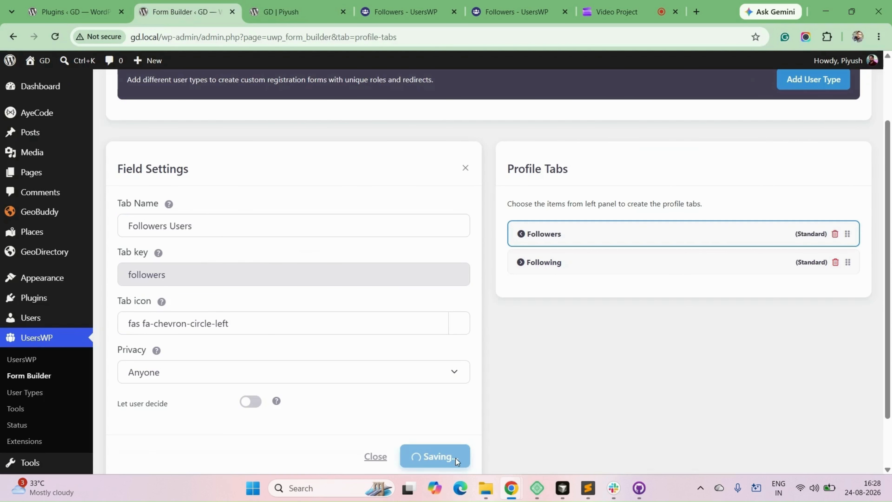
Step: Reload the user profile page and open the renamed Followers Users tab to check it
click(283, 14)
key(F5)
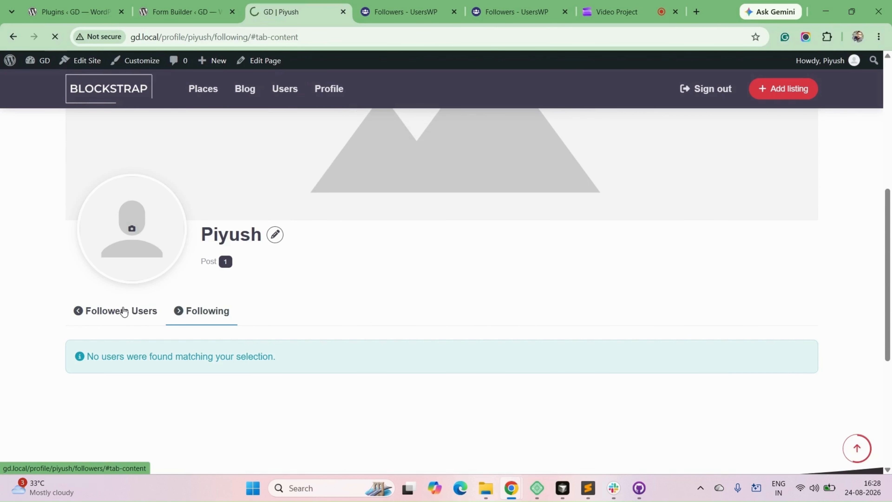
click(120, 310)
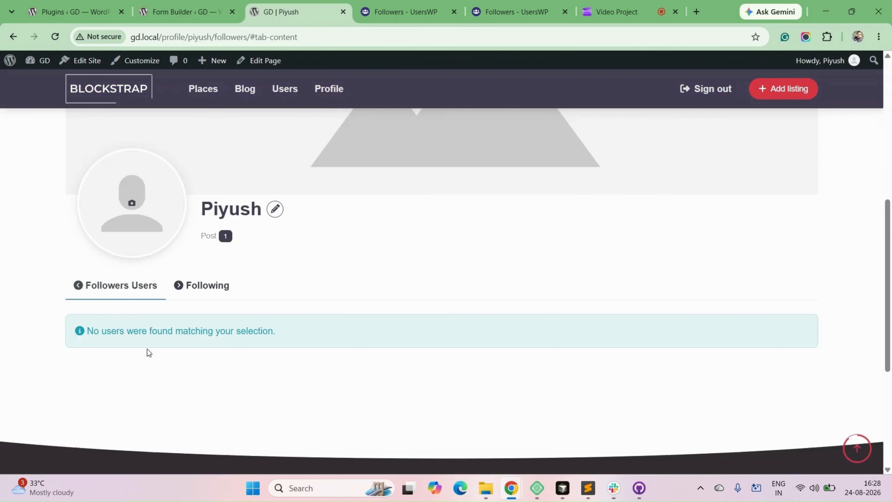
Step: Review the Followers Users tab's name and icon settings in the Form Builder, set its privacy to Logged in, and save
click(174, 7)
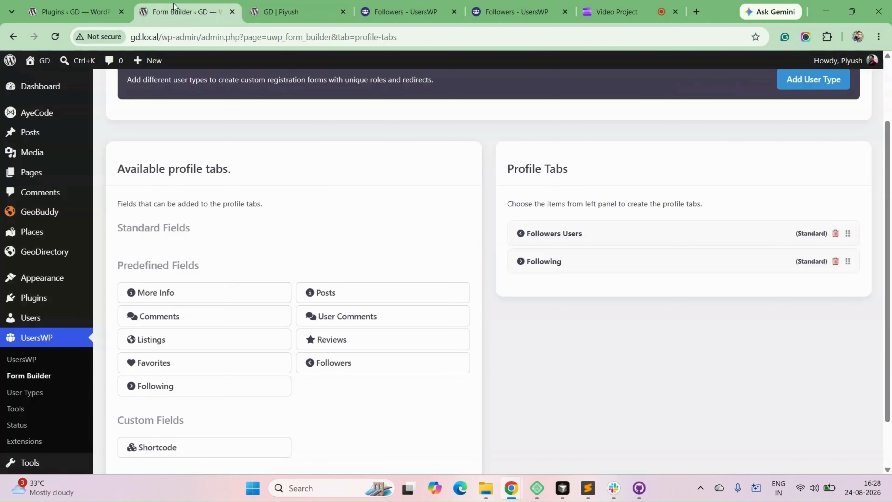
click(554, 233)
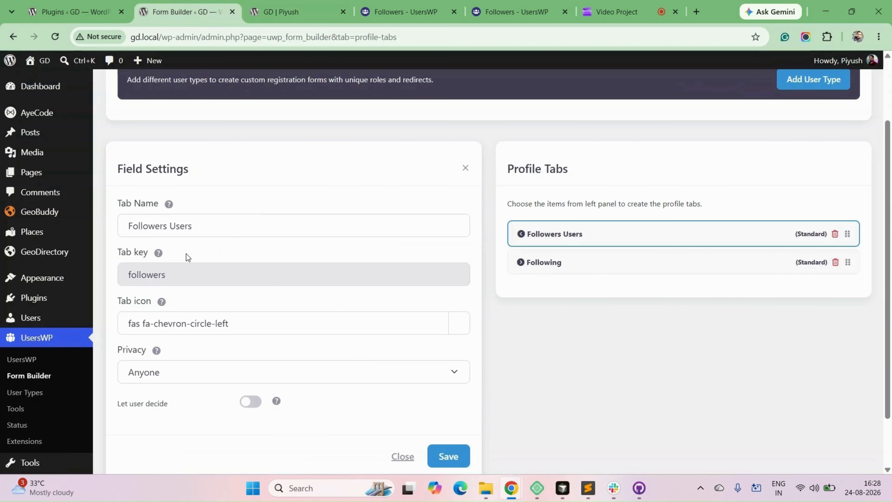
triple_click(232, 220)
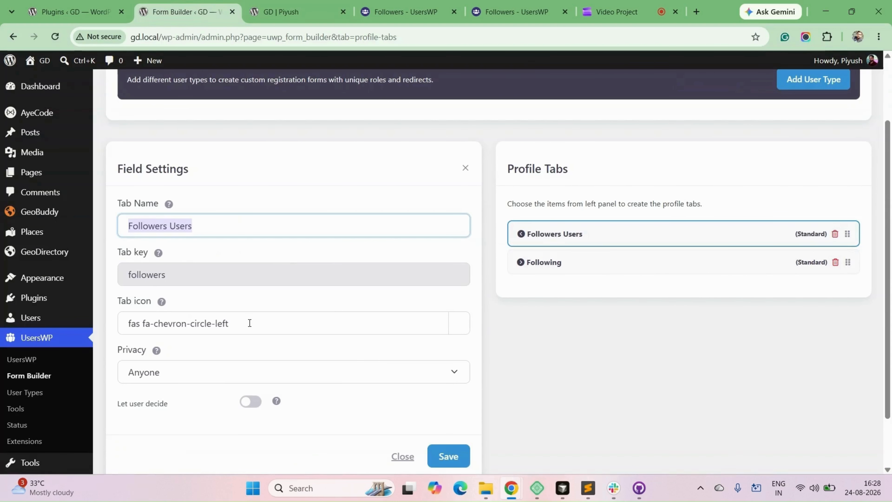
click(296, 324)
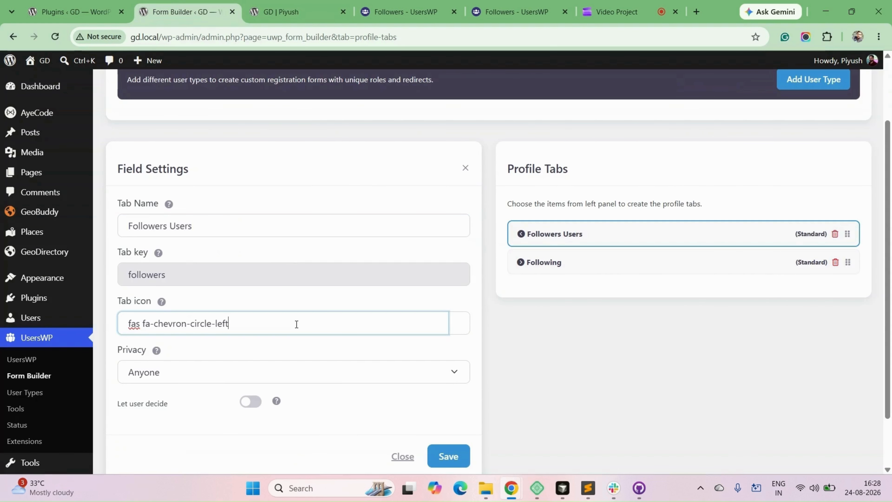
click(457, 322)
double_click(304, 327)
scroll(305, 328, down, 2)
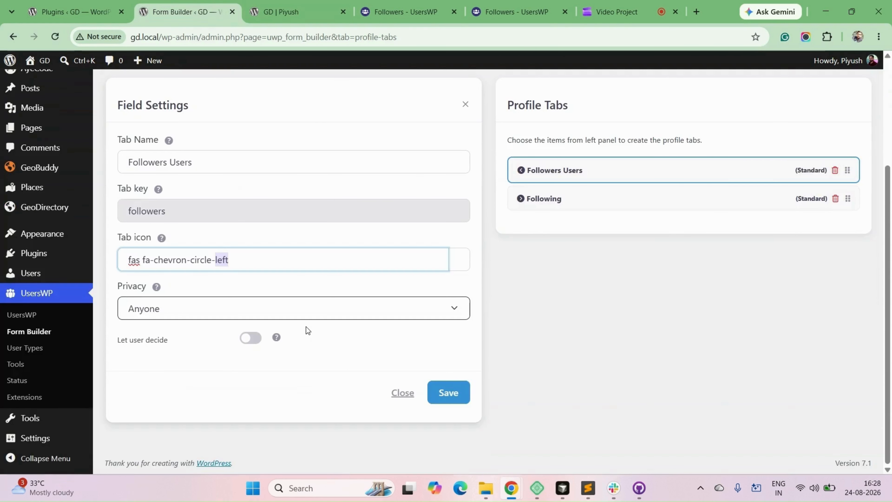
click(459, 262)
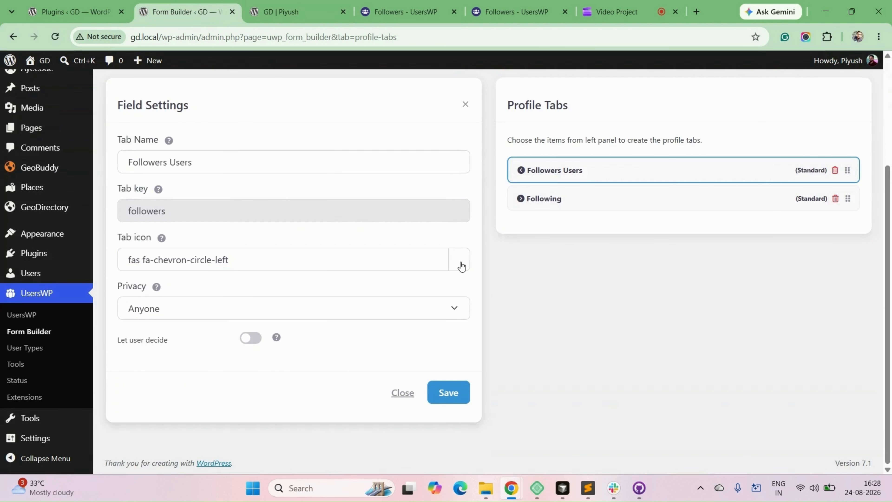
double_click(133, 289)
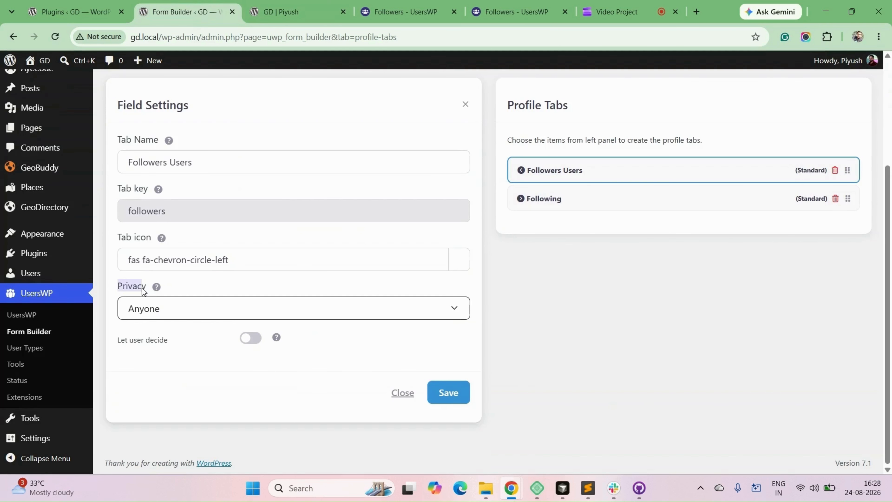
click(167, 309)
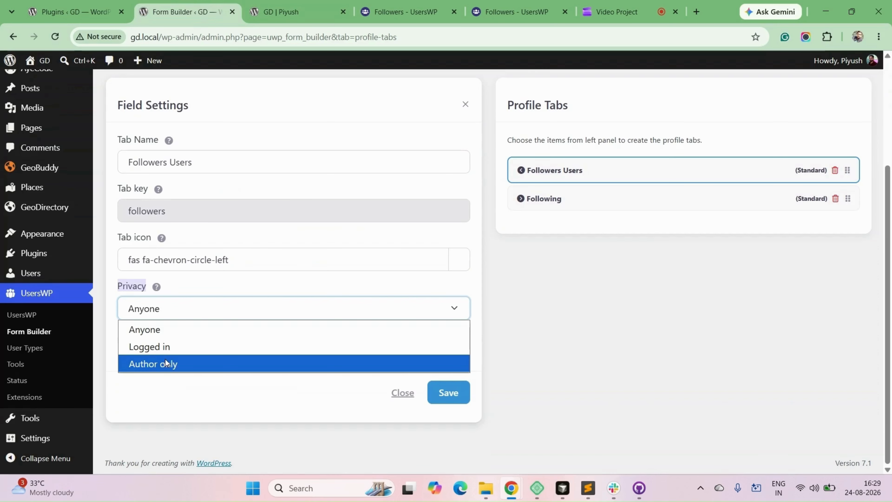
click(163, 347)
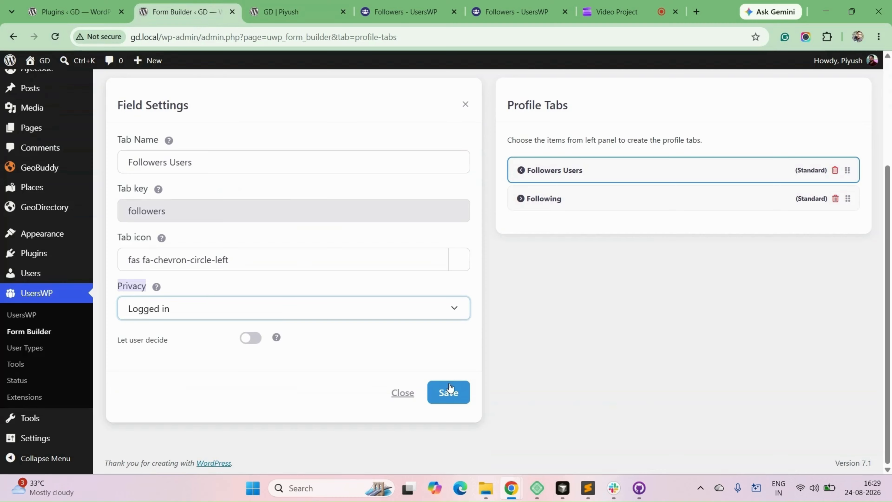
click(450, 389)
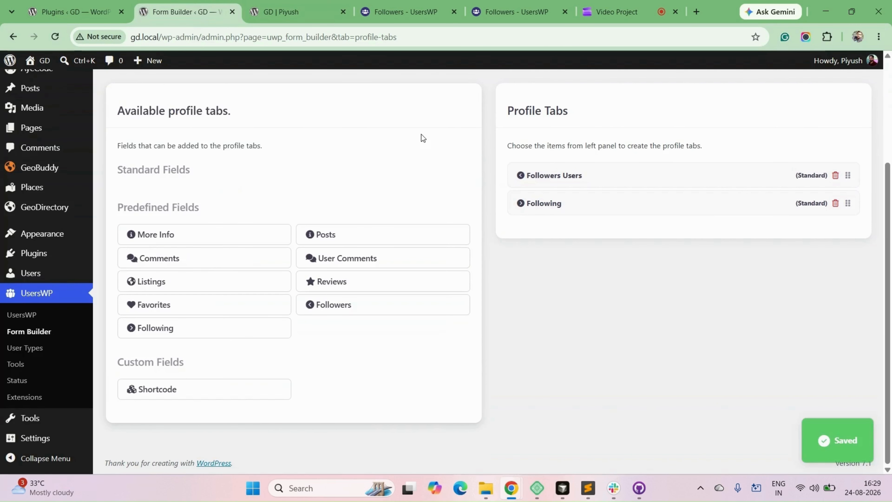
Step: Reload the logged-in user's profile page and check its Followers Users and Following tabs
key(ctrl+Tab)
mouse_move(827, 66)
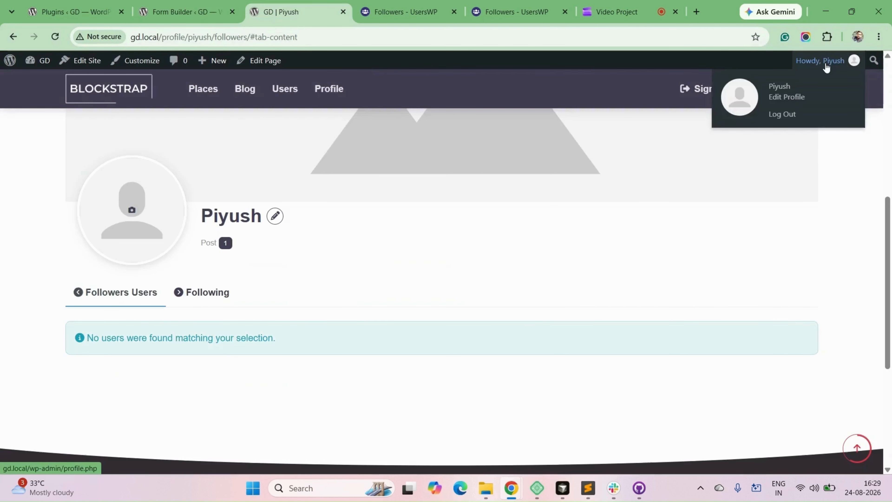
click(316, 32)
key(Return)
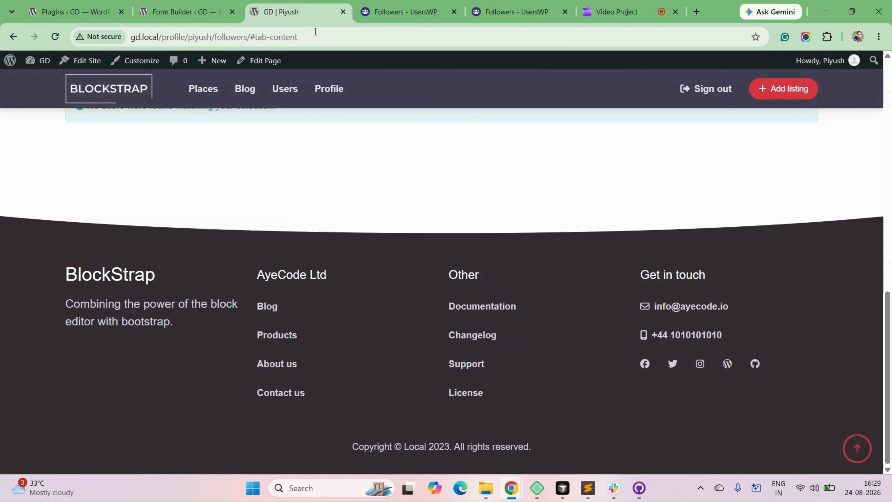
scroll(234, 121, up, 6)
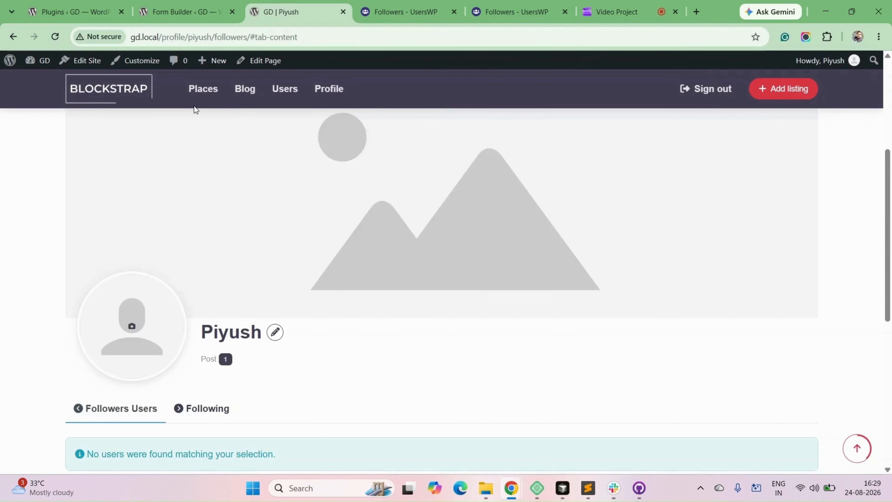
Step: Open the Users directory in a separate browser tab and view another member's profile tabs while logged in
middle_click(285, 89)
click(341, 14)
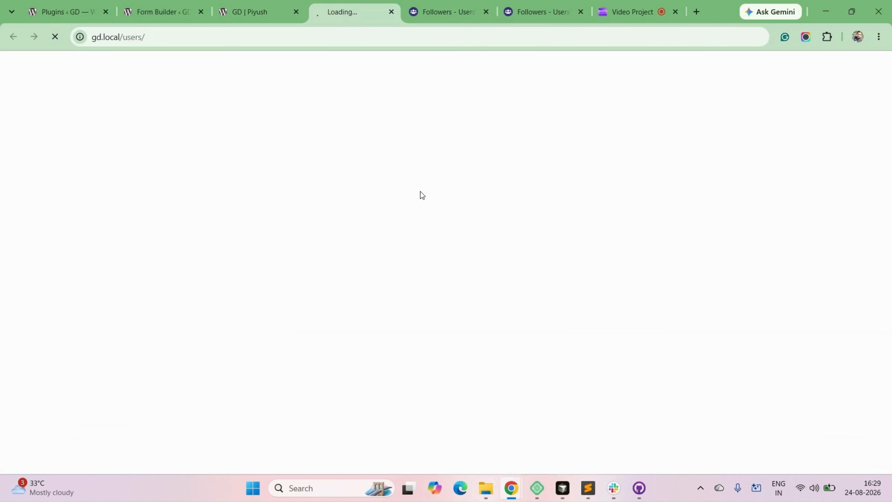
scroll(419, 228, down, 5)
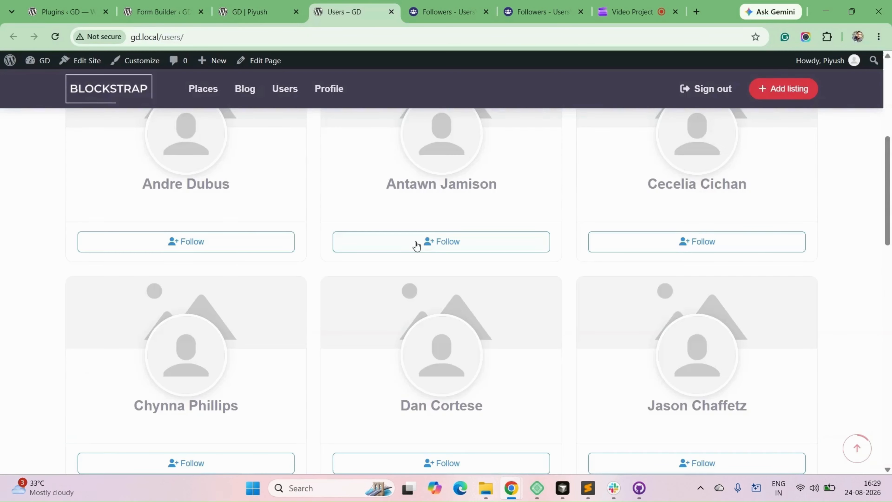
click(670, 182)
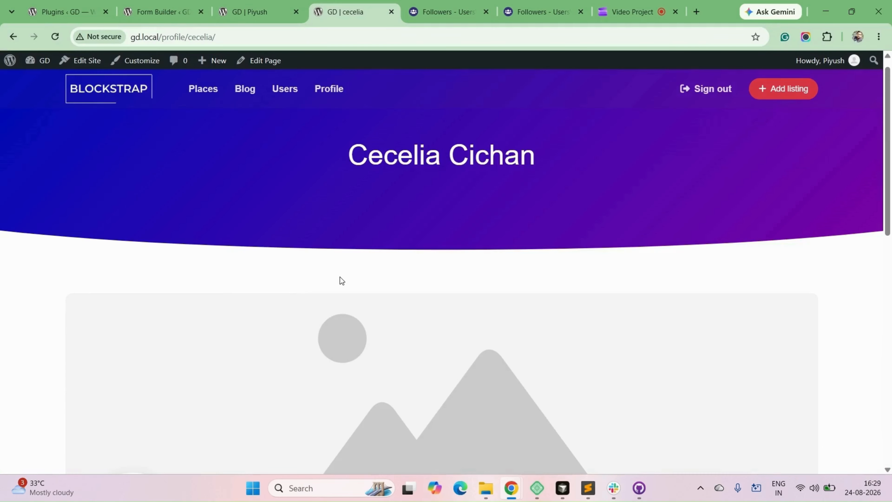
scroll(342, 281, down, 5)
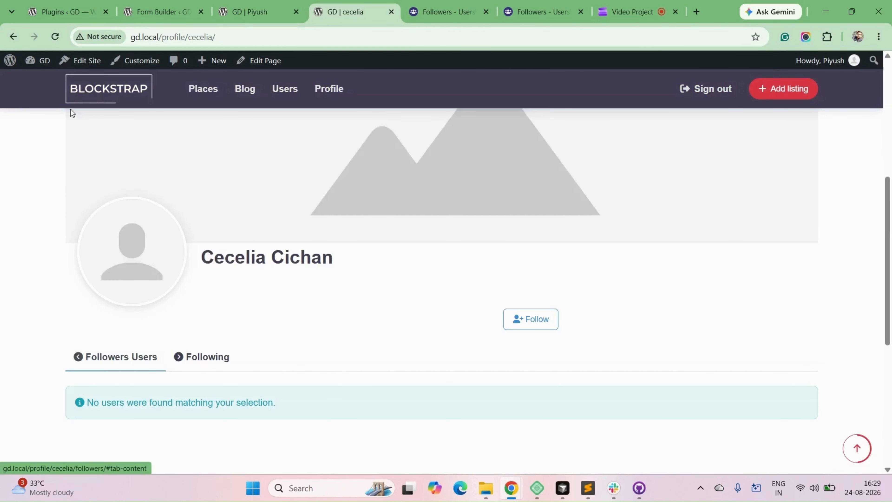
Step: View the same member's profile address in an Incognito window to check its tabs as a logged-out visitor, and return to the main browser window
click(239, 37)
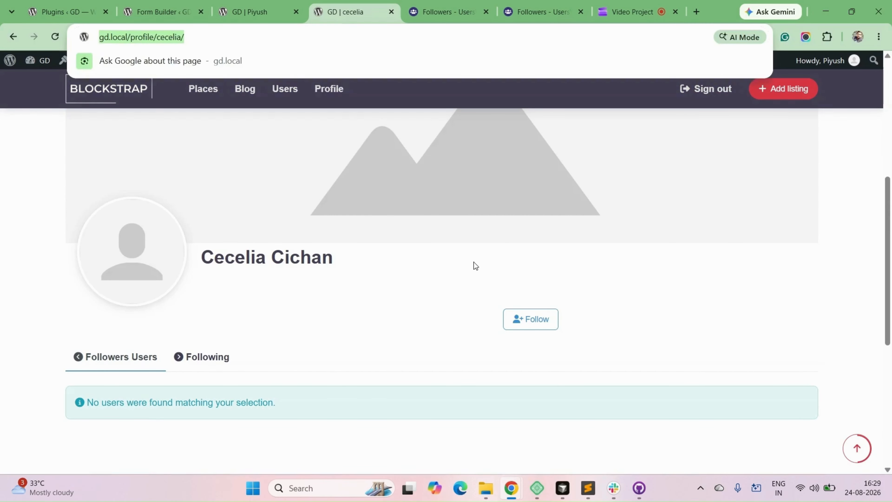
click(512, 488)
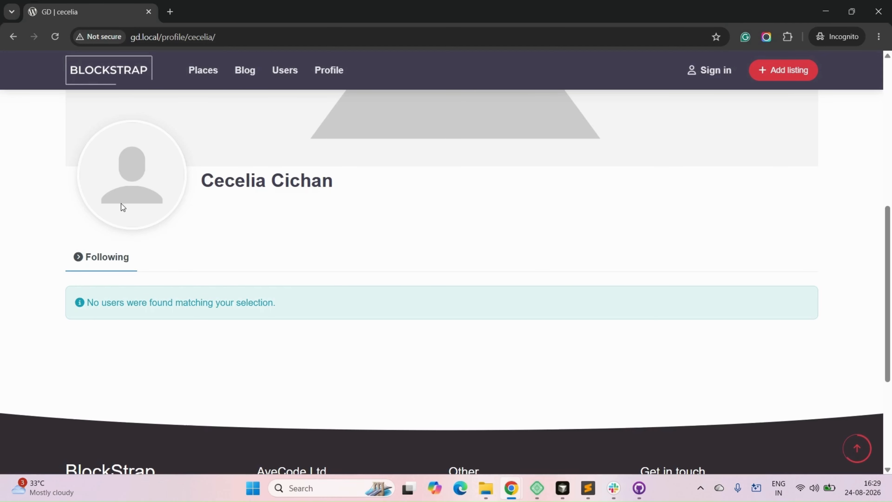
click(512, 488)
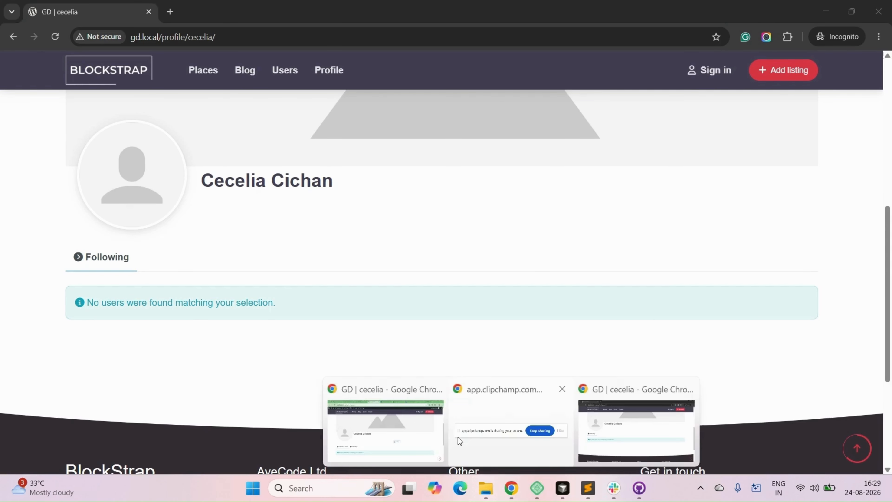
click(404, 430)
Step: Reopen the Followers Users tab's settings in the Form Builder, review the available Privacy options, and close the settings
click(76, 12)
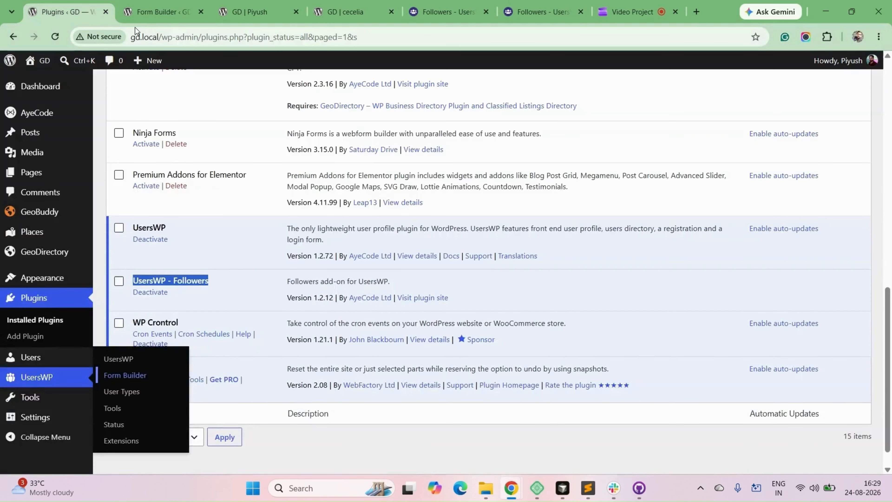
click(137, 10)
click(573, 181)
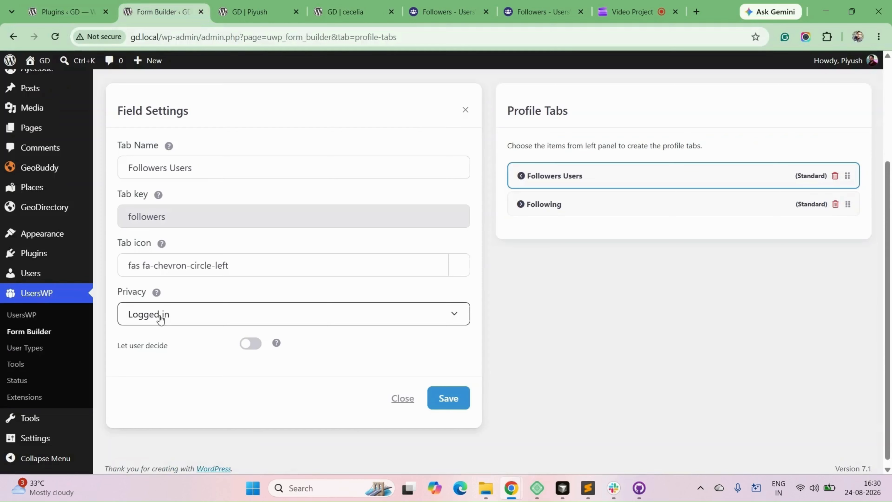
click(161, 316)
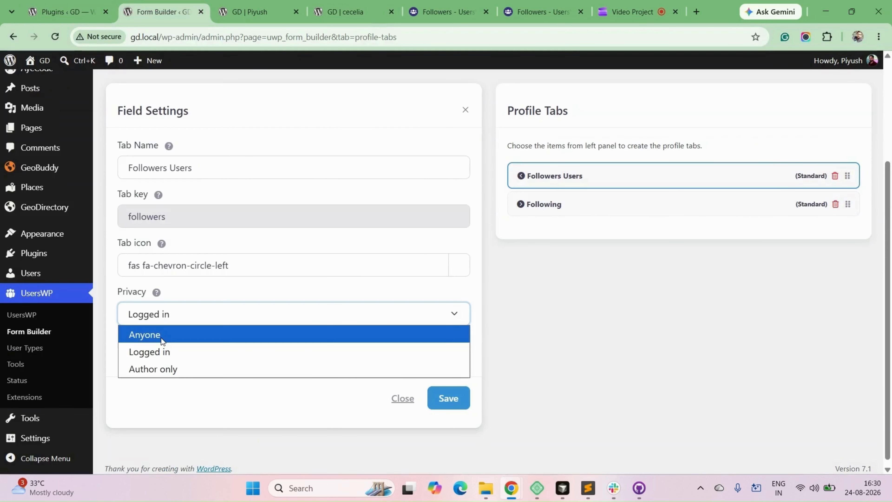
click(578, 358)
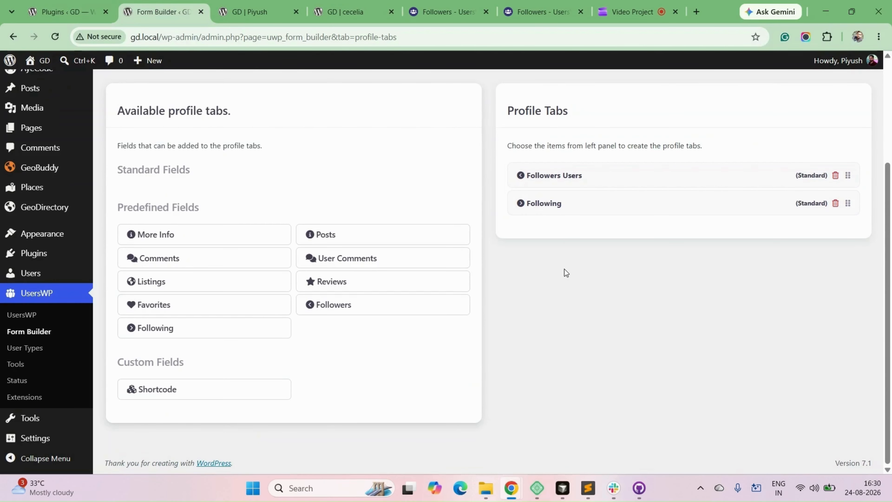
Step: Go from the open member profile to the Users directory and open another dummy member's profile in a separate browser tab
click(346, 12)
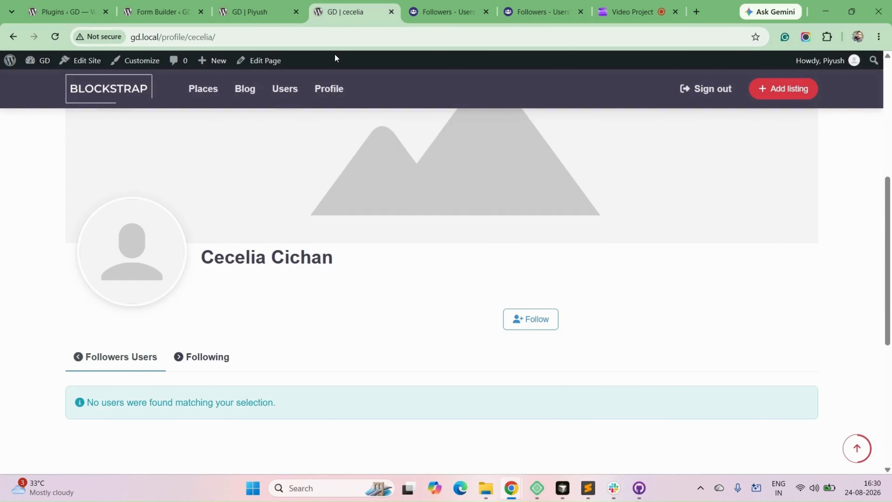
key(F5)
click(293, 102)
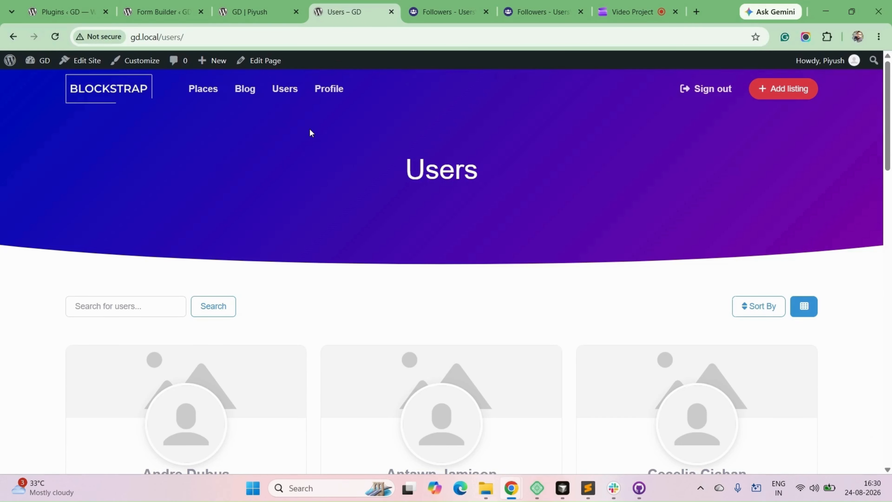
scroll(331, 176, down, 8)
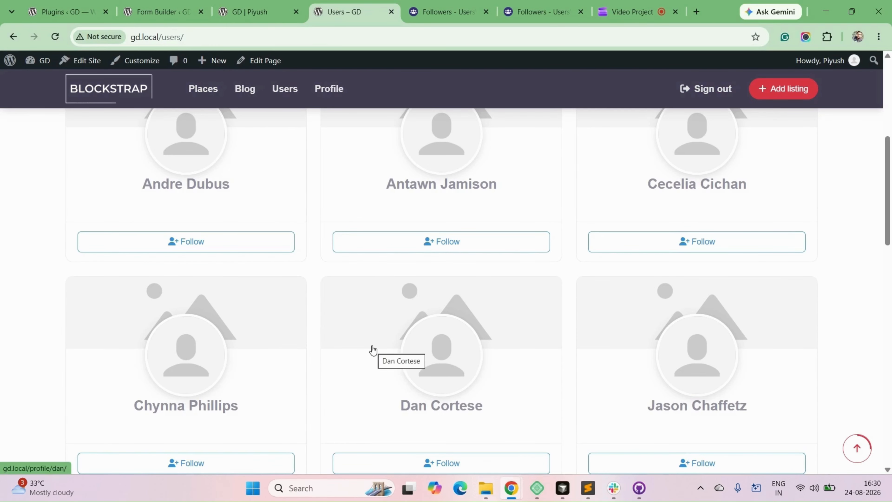
scroll(373, 349, down, 6)
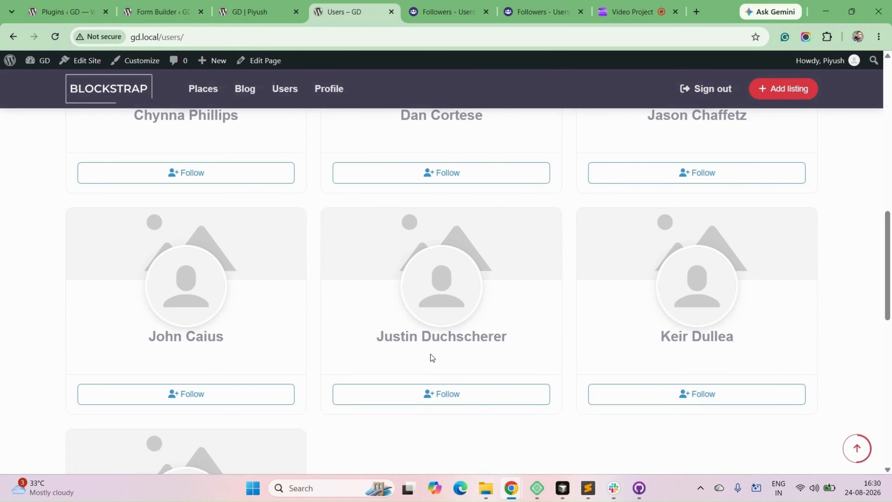
triple_click(431, 354)
ctrl+click(444, 346)
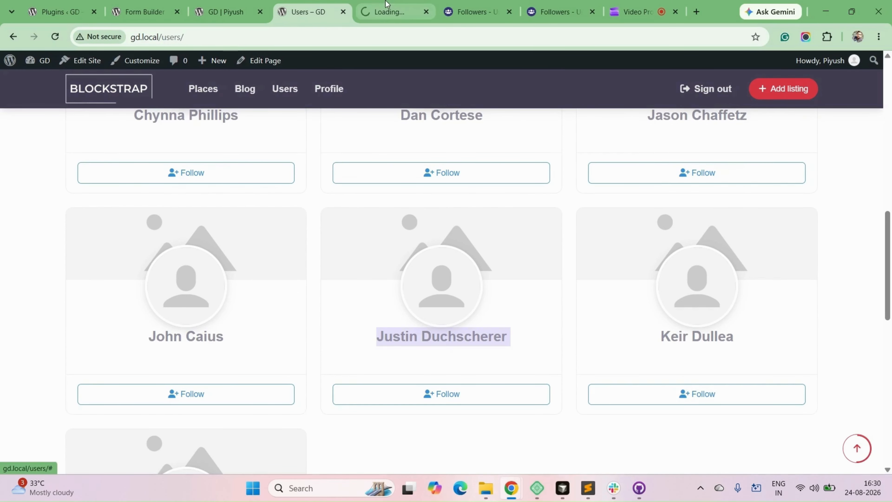
Step: Open the UsersWP Tools page from the WordPress admin in a separate browser tab and copy the dummy users' password
click(62, 13)
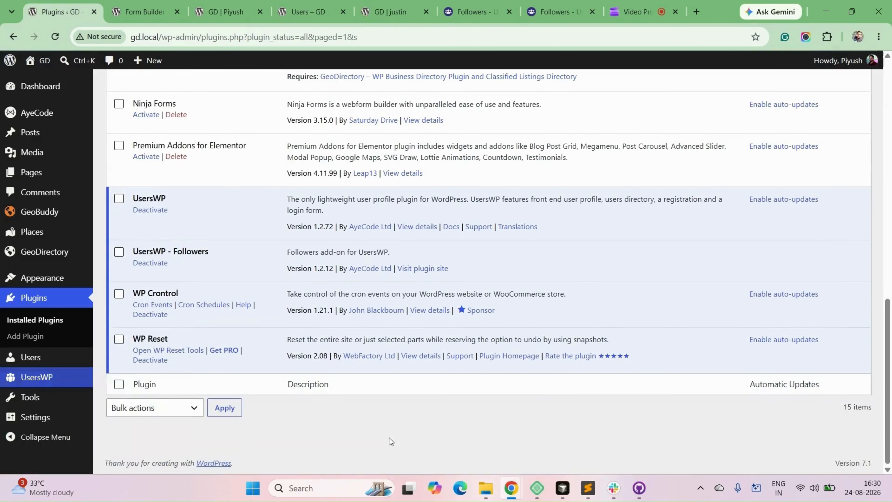
mouse_move(46, 377)
ctrl+shift+click(186, 392)
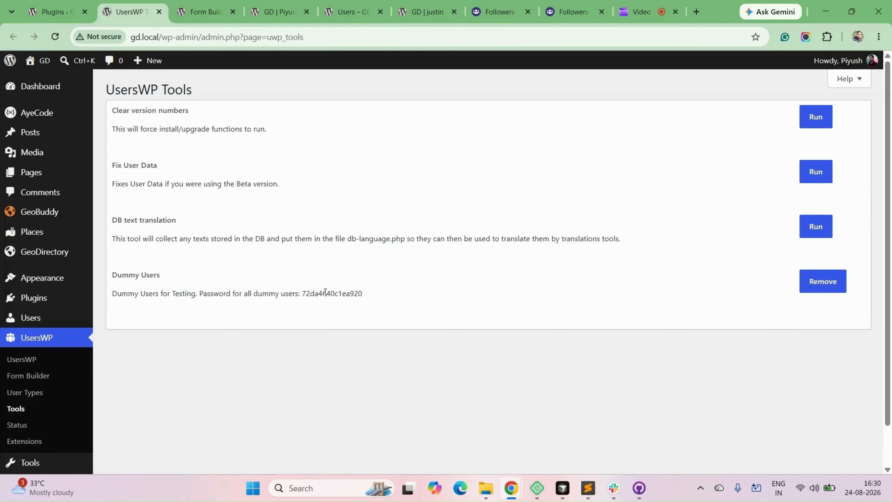
double_click(326, 292)
Step: Return to the chosen dummy member's profile page and review its name and profile tabs
click(414, 14)
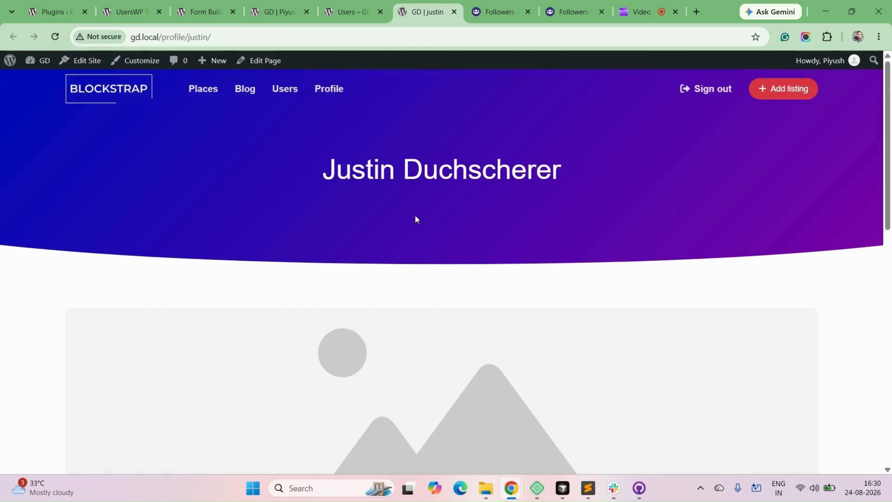
scroll(416, 246, down, 2)
scroll(357, 198, up, 1)
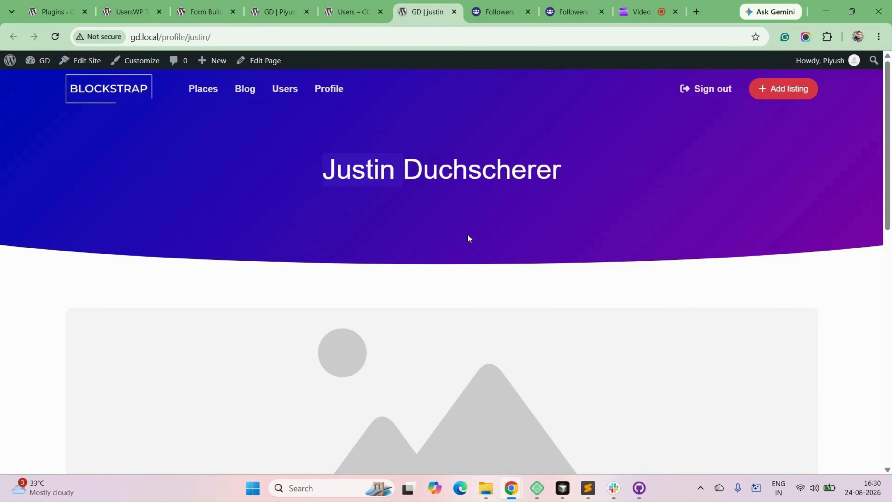
scroll(468, 234, down, 4)
Step: Switch to the Incognito window and log in with the dummy member's username and the copied account password
mouse_move(511, 488)
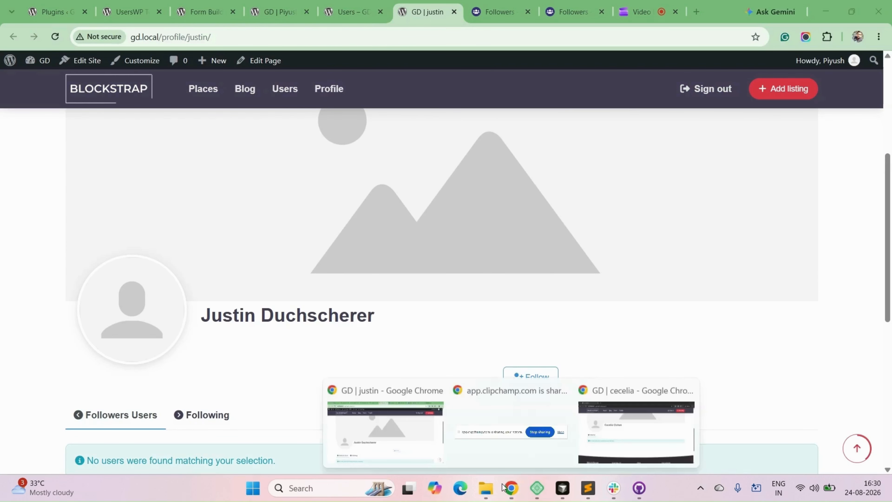
click(636, 415)
click(691, 74)
click(376, 229)
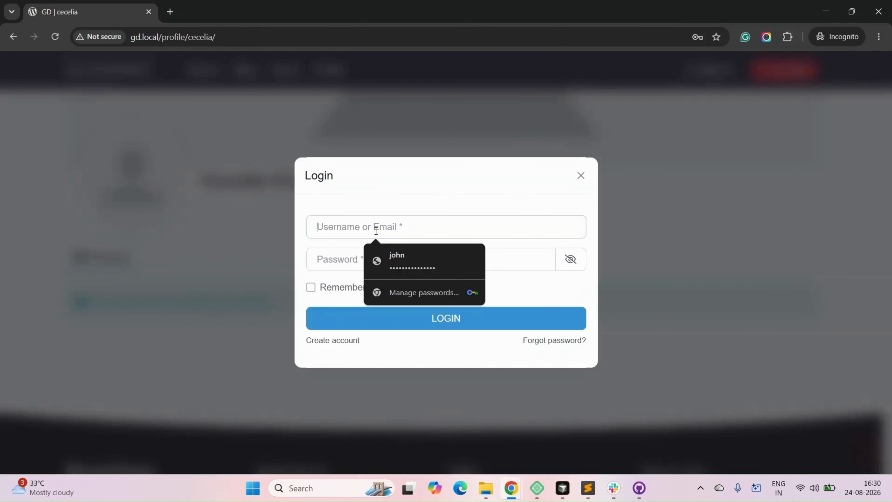
click(376, 229)
text(justin)
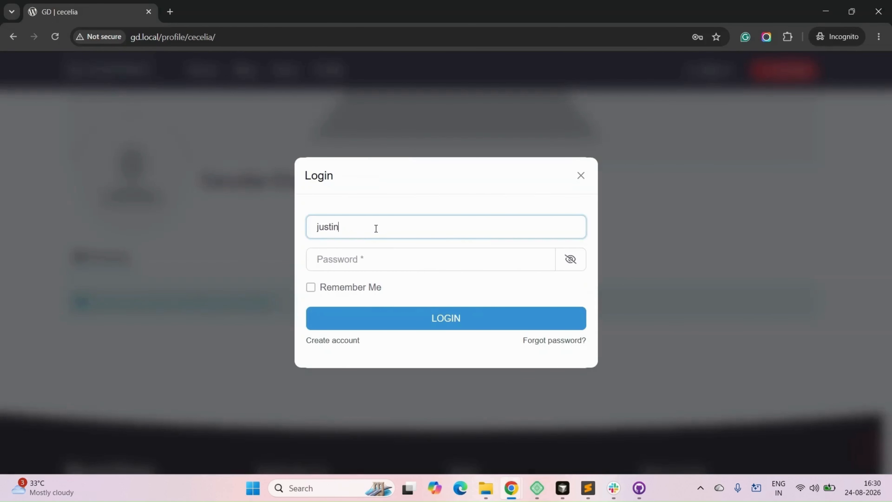
key(Tab)
key(ctrl+v)
click(454, 324)
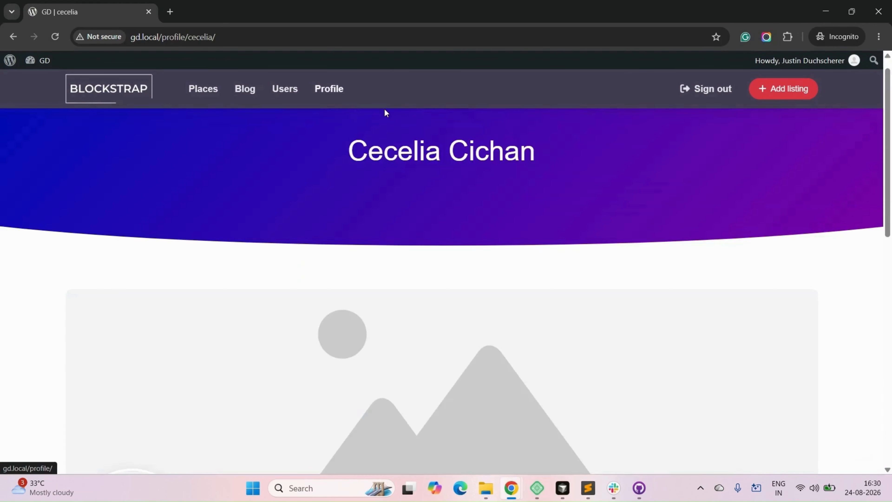
Step: Open the logged-in dummy member's own profile and check its Following and Followers Users tabs
click(328, 91)
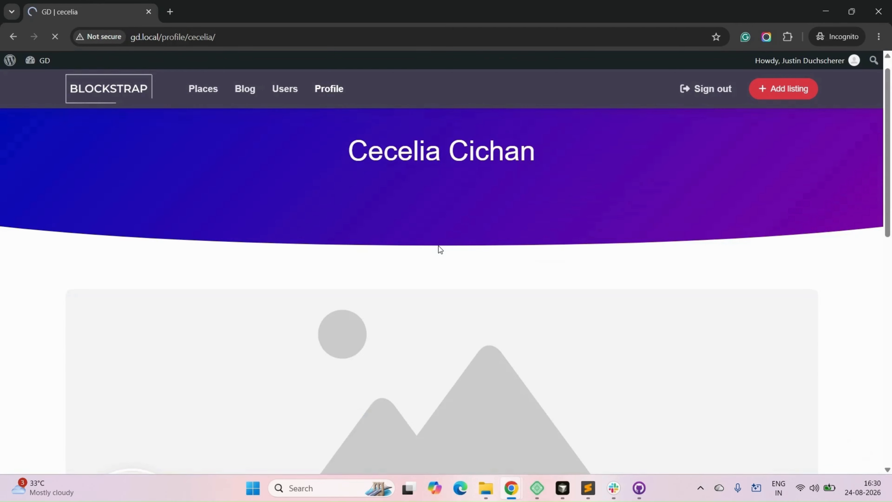
scroll(440, 249, down, 6)
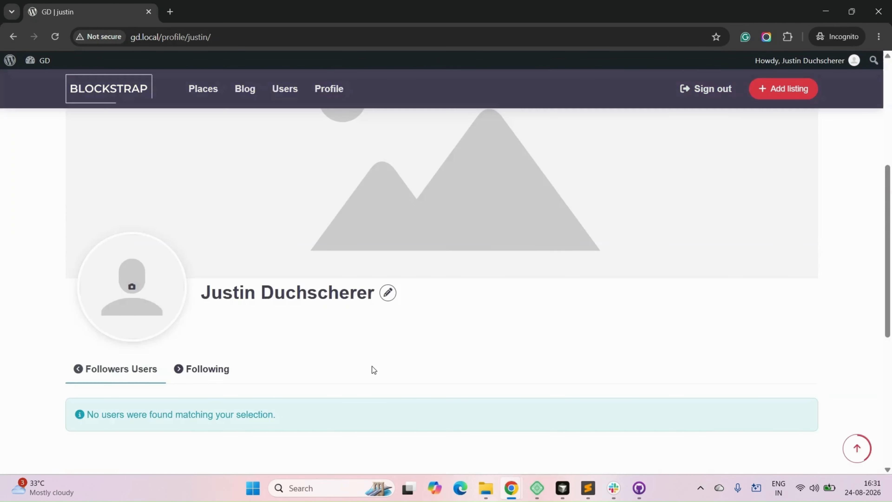
scroll(373, 370, down, 2)
click(212, 278)
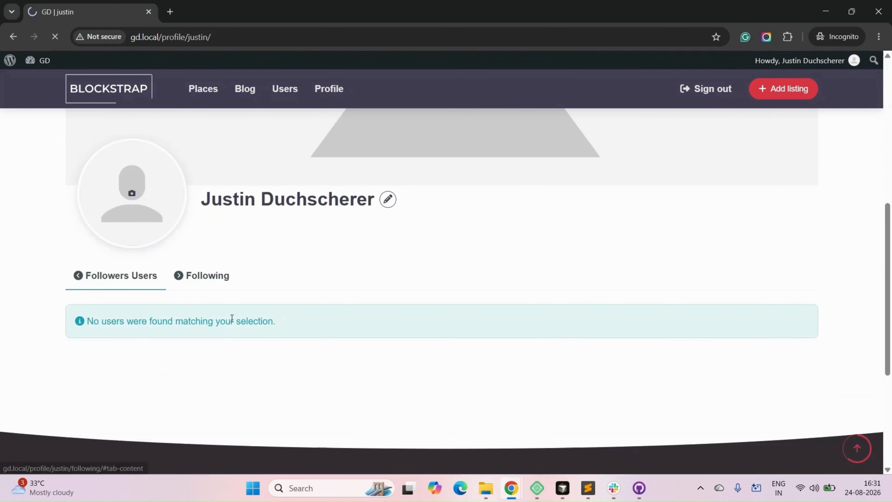
scroll(139, 211, up, 1)
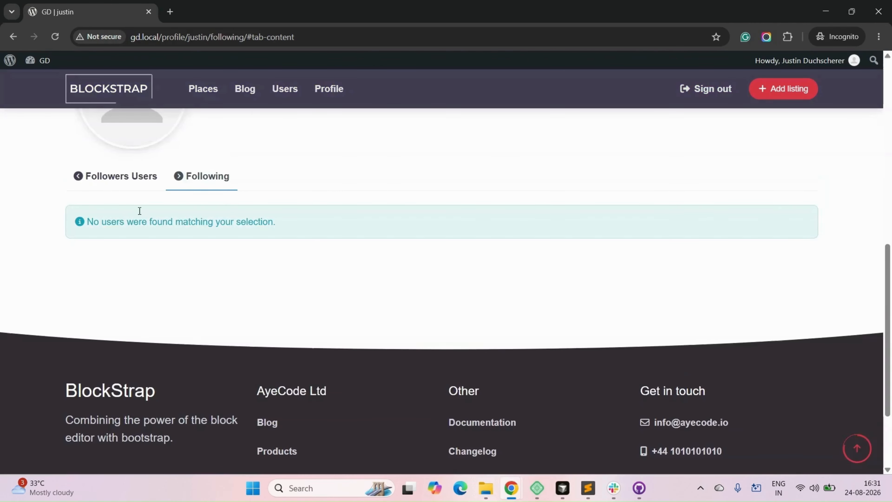
click(115, 175)
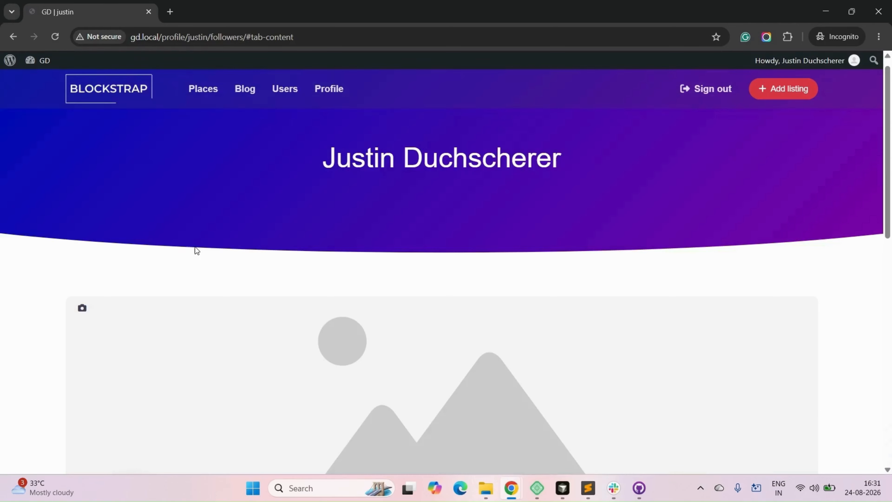
Step: Open the Users directory in a separate browser tab and follow the last member listed on its first page
scroll(373, 344, up, 8)
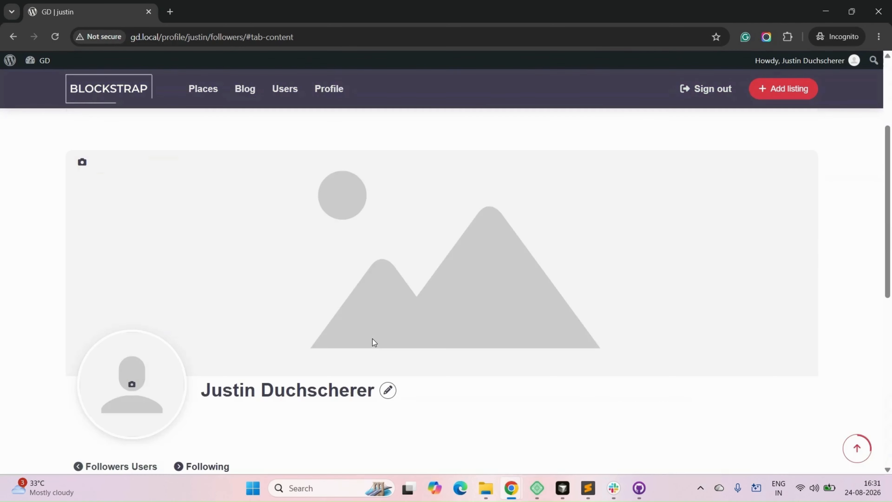
scroll(372, 339, up, 5)
click(285, 89)
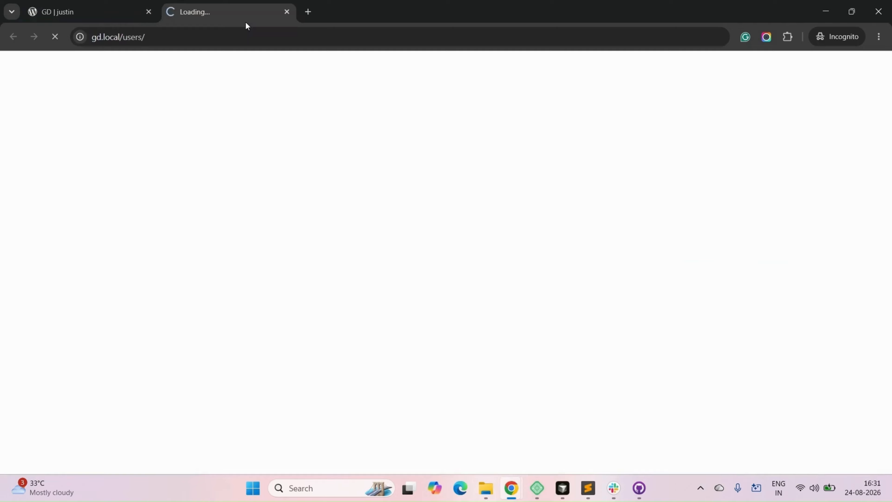
scroll(526, 276, down, 20)
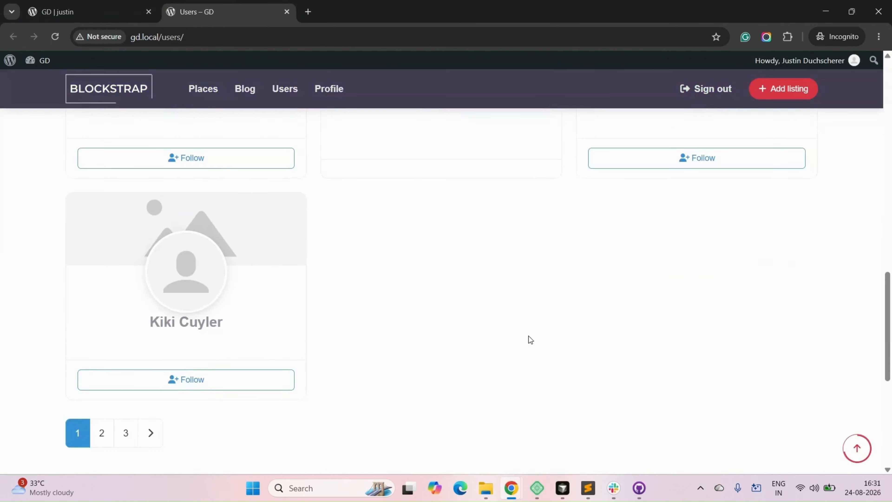
scroll(528, 336, down, 2)
drag(130, 274, 326, 273)
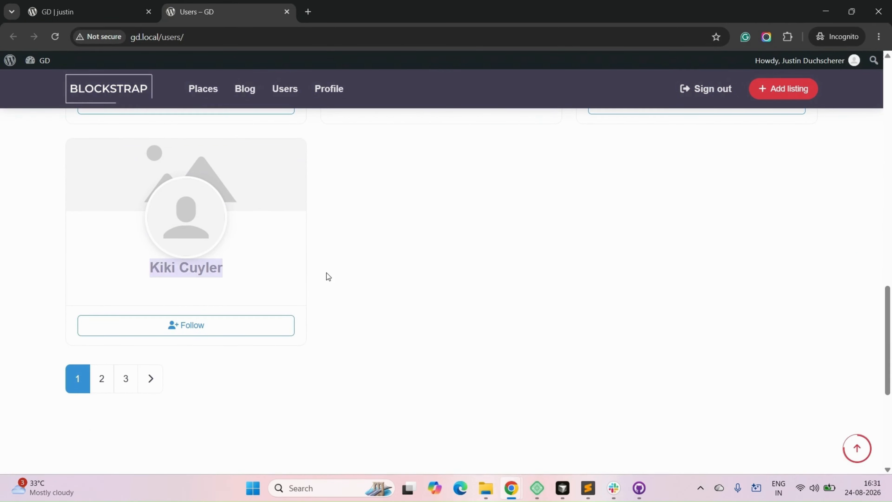
click(327, 273)
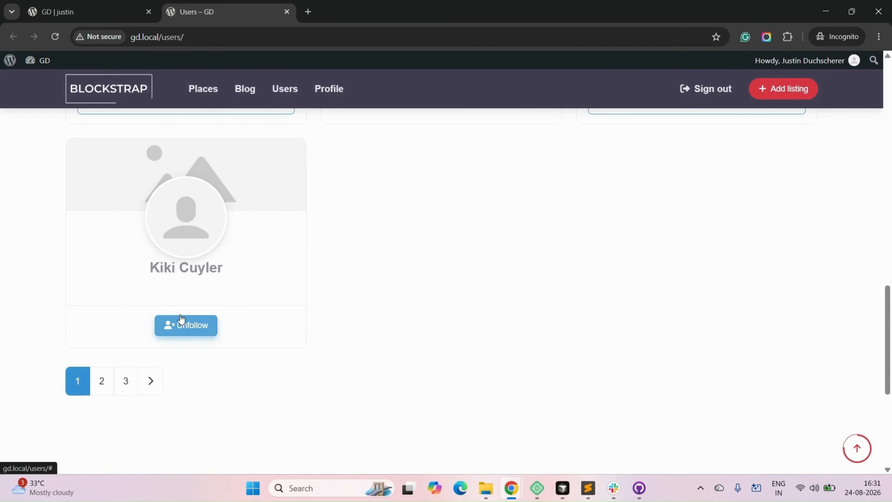
Step: Return to the dummy member's profile, reload its followers address without #tab-content, and check the Followers Users tab
click(108, 13)
scroll(287, 243, down, 5)
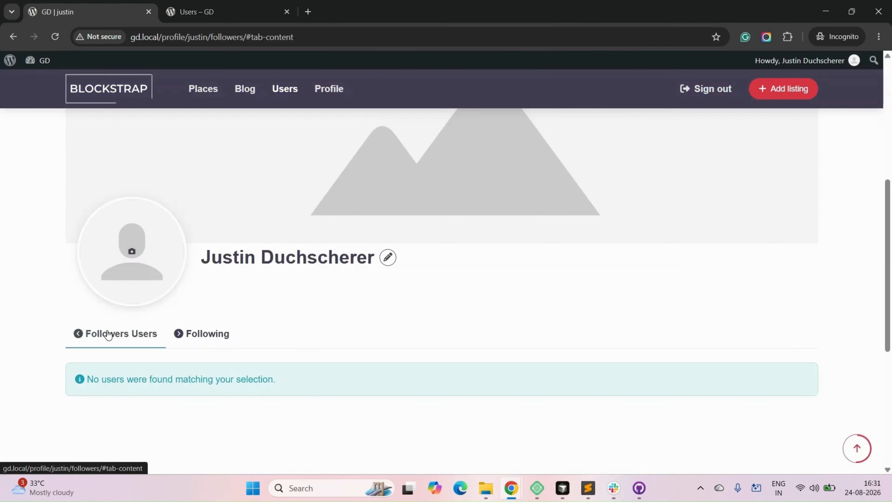
scroll(206, 166, down, 1)
drag(294, 37, 247, 38)
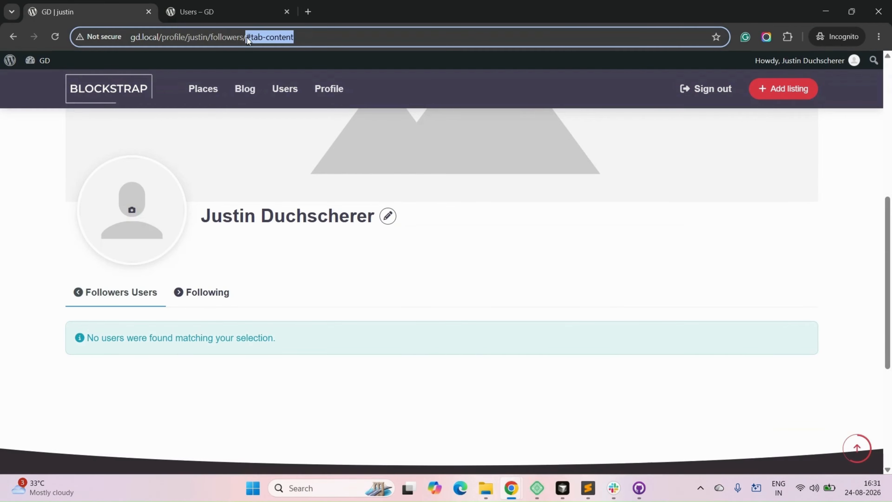
key(BackSpace)
key(Return)
scroll(360, 321, down, 10)
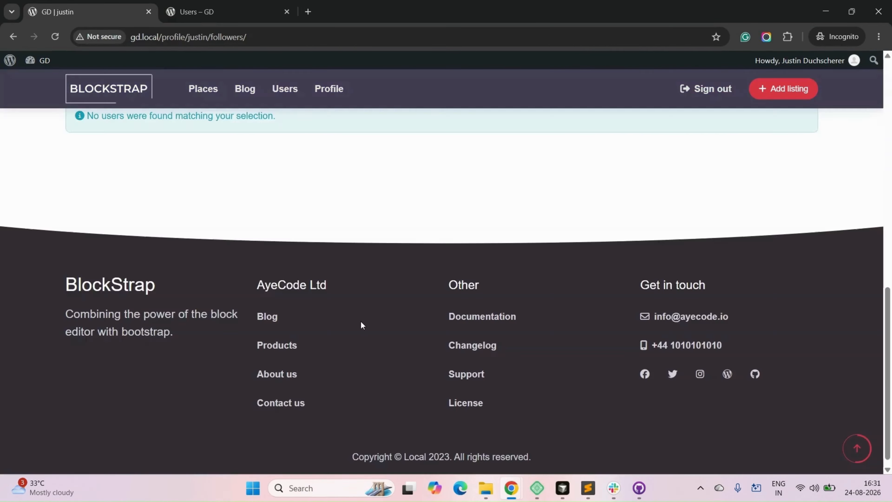
scroll(361, 321, up, 5)
click(154, 292)
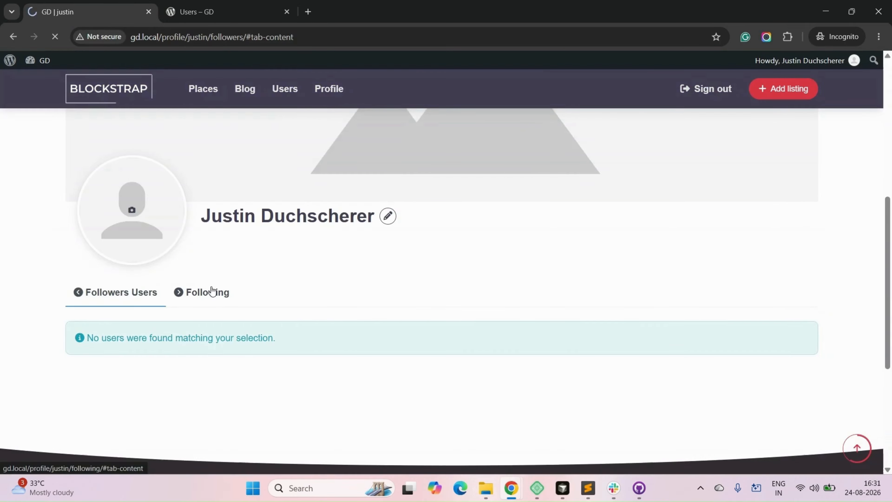
Step: Open the profile's Following tab and examine the followed member's card
click(212, 291)
triple_click(257, 283)
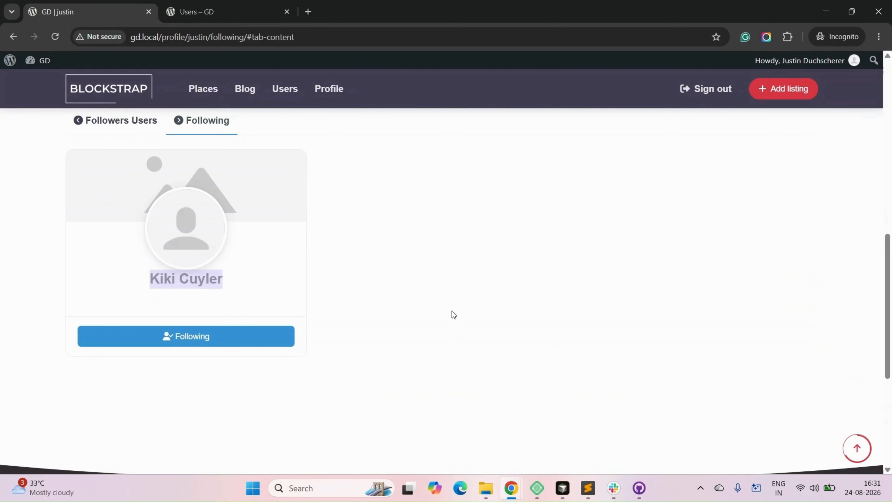
scroll(428, 372, up, 10)
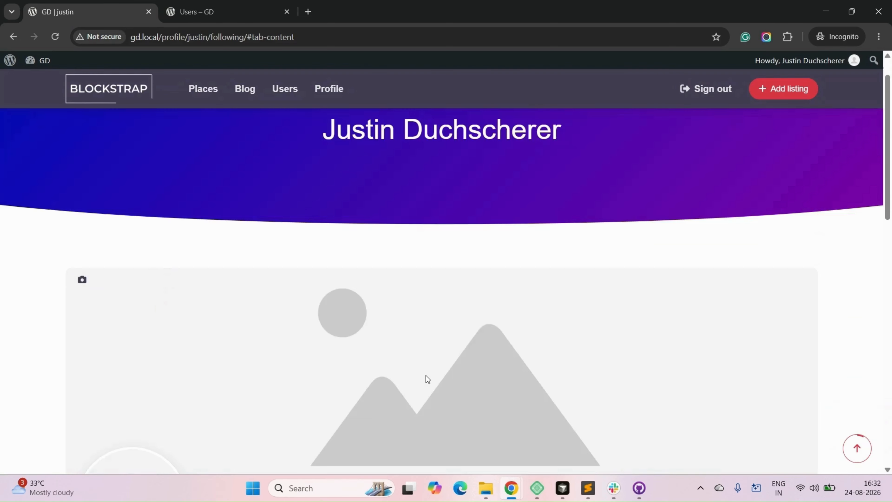
scroll(426, 375, down, 10)
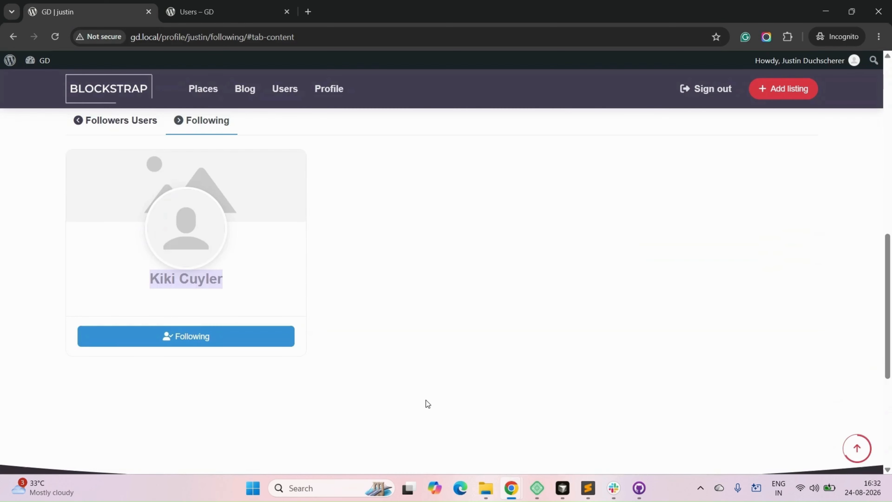
scroll(426, 403, up, 3)
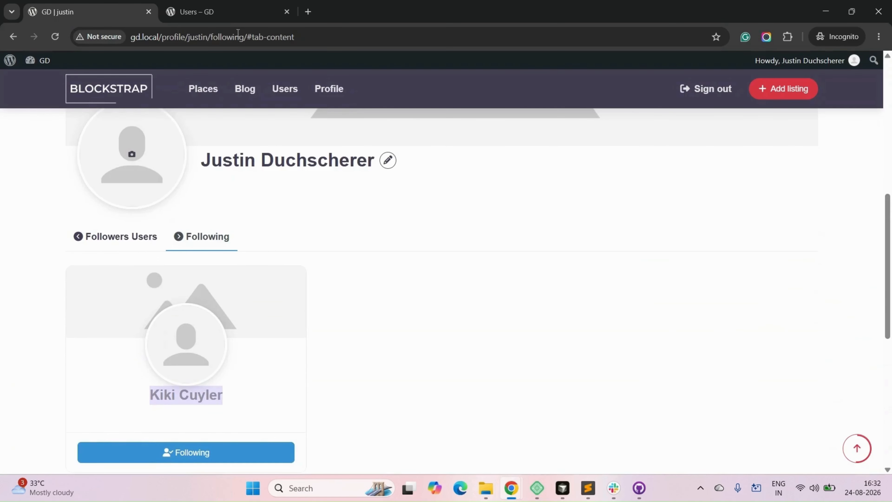
click(479, 365)
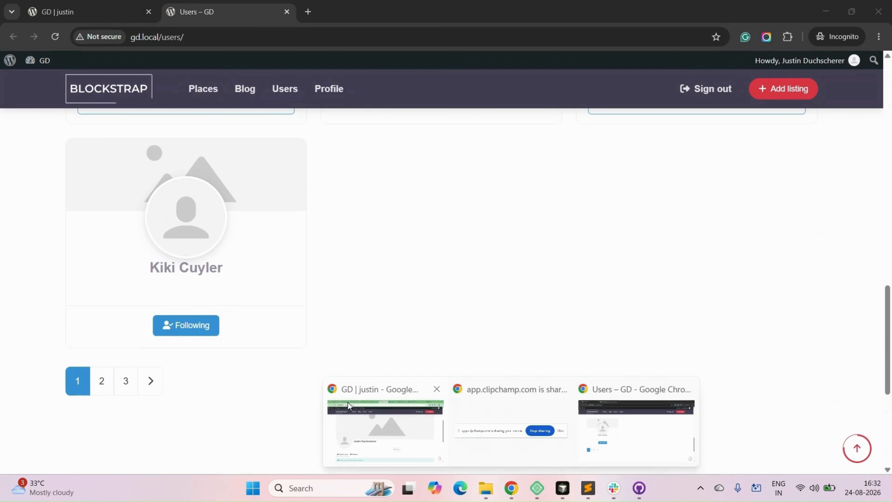
Step: Switch to the main browser window, sign out of the site, and log in with the followed member's username and account password
click(348, 403)
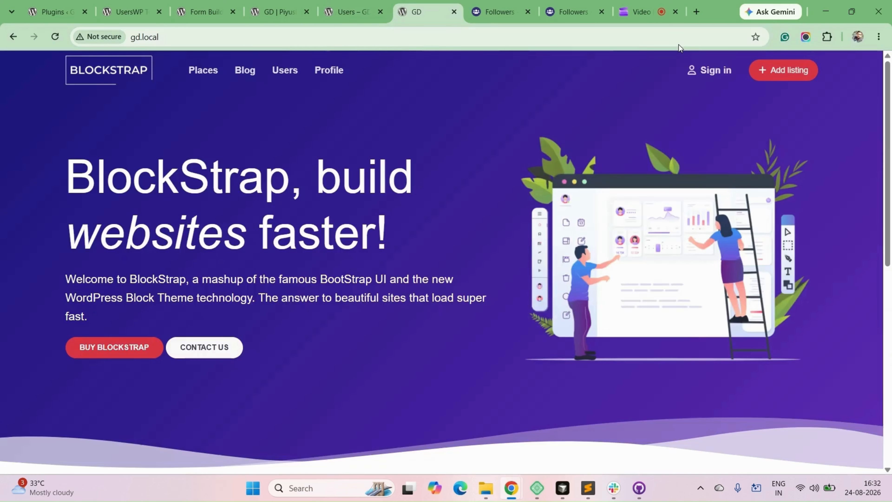
click(709, 70)
click(376, 227)
text(kiki)
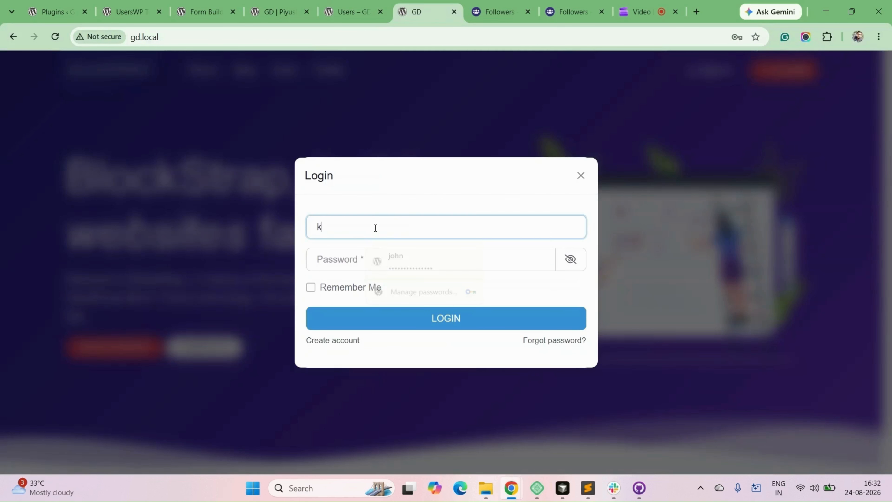
key(Tab)
key(ctrl+v)
click(447, 316)
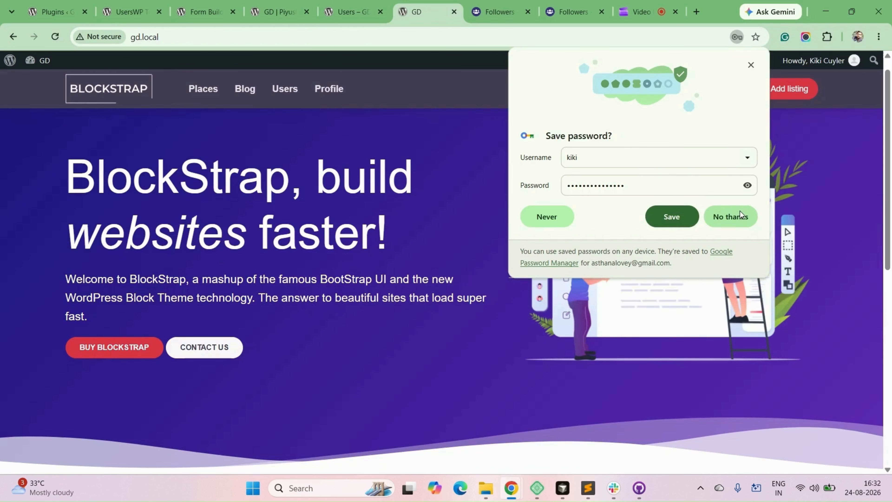
Step: Dismiss the save-password prompt, open the logged-in member's profile, and examine the member card under Followers Users
click(667, 216)
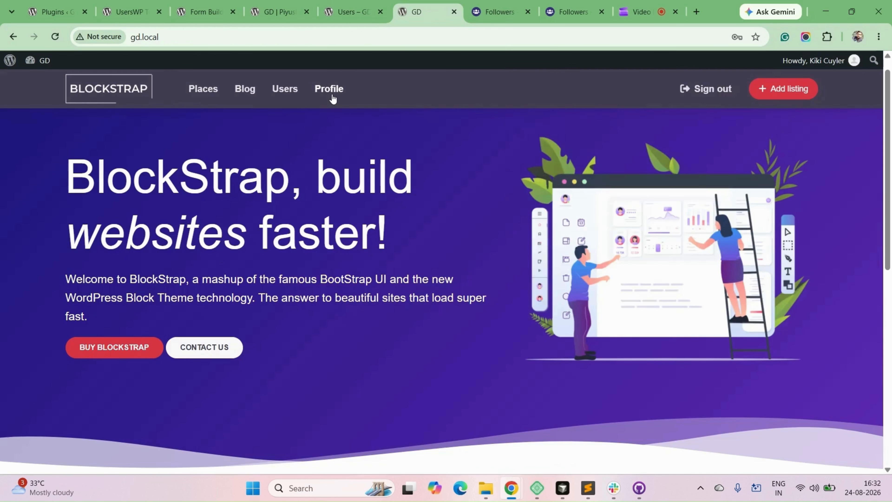
click(332, 94)
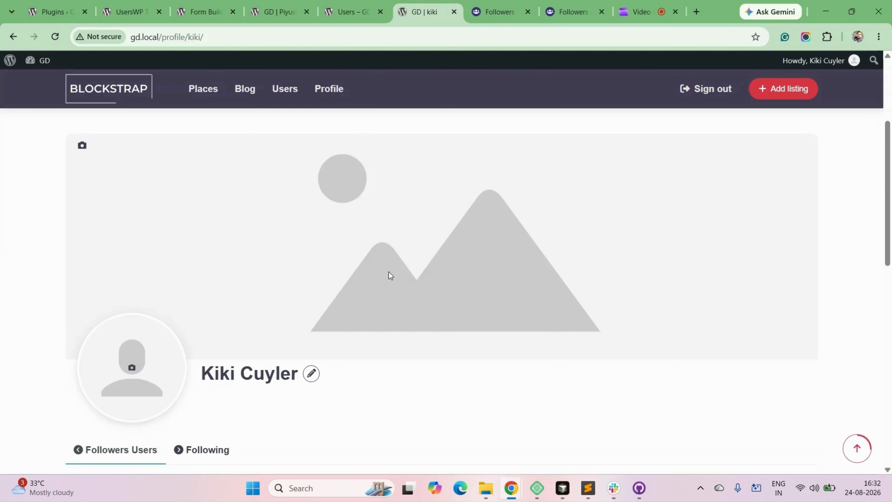
drag(214, 373, 310, 395)
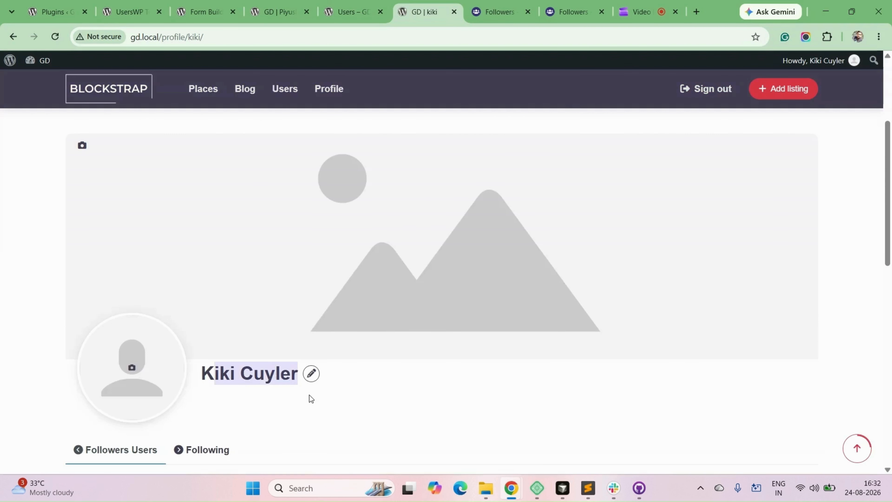
scroll(310, 395, down, 4)
scroll(500, 313, down, 4)
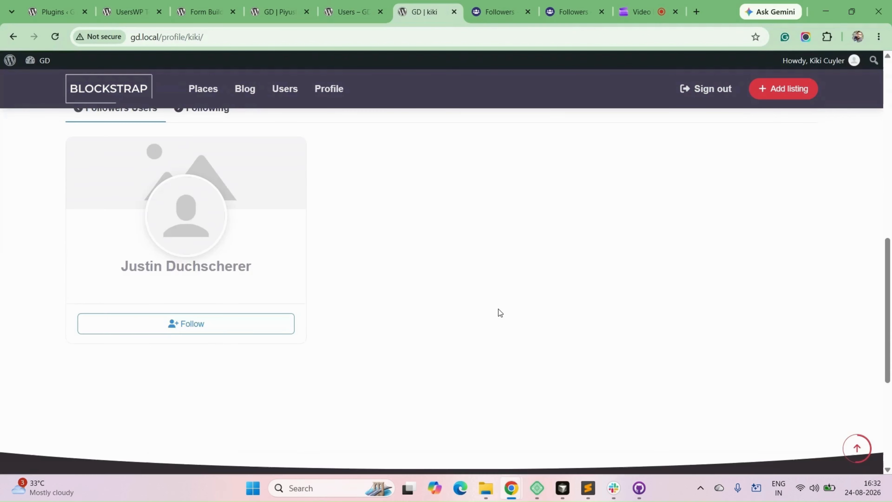
scroll(501, 313, up, 1)
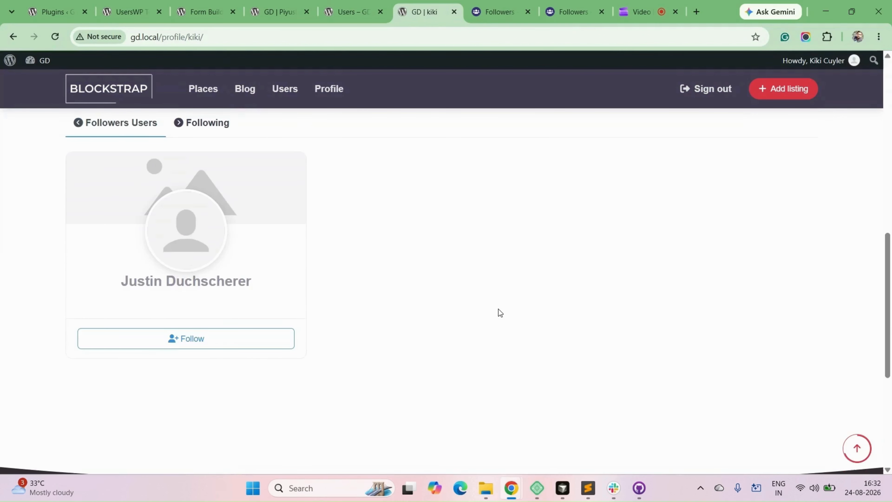
scroll(498, 309, up, 1)
triple_click(286, 321)
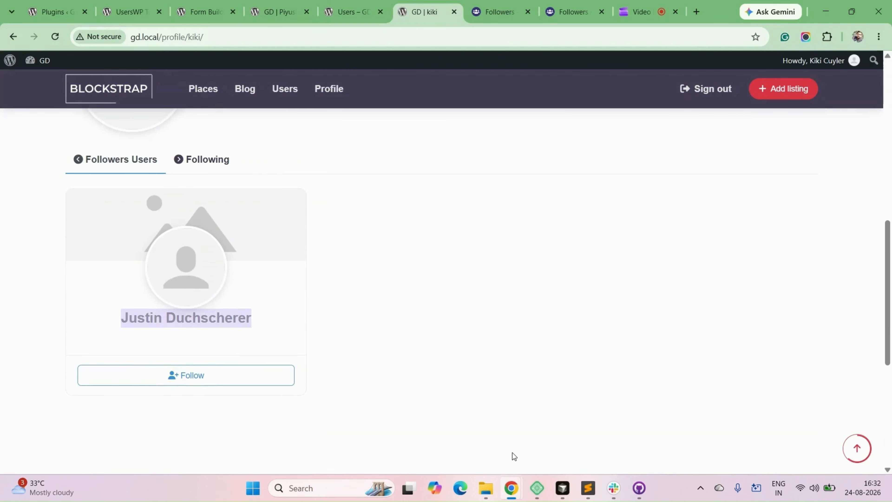
Step: Switch to the incognito window and unfollow the last member listed on the first page of the Users directory
mouse_move(512, 488)
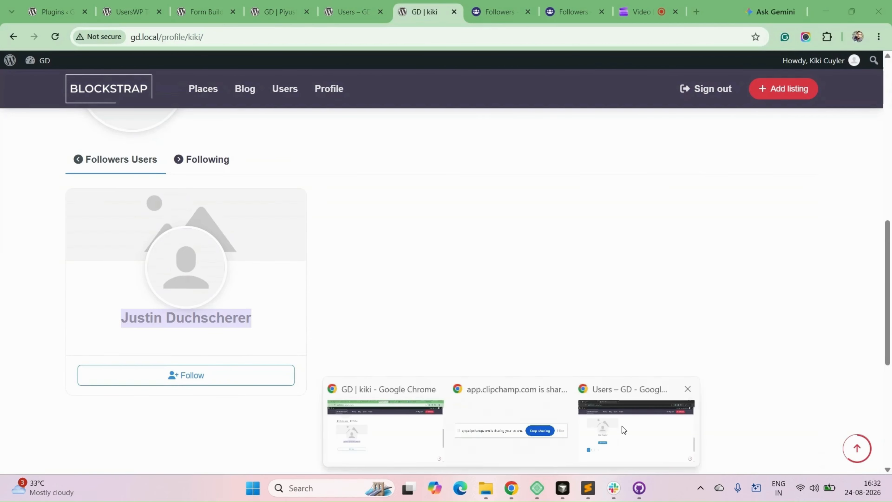
click(622, 426)
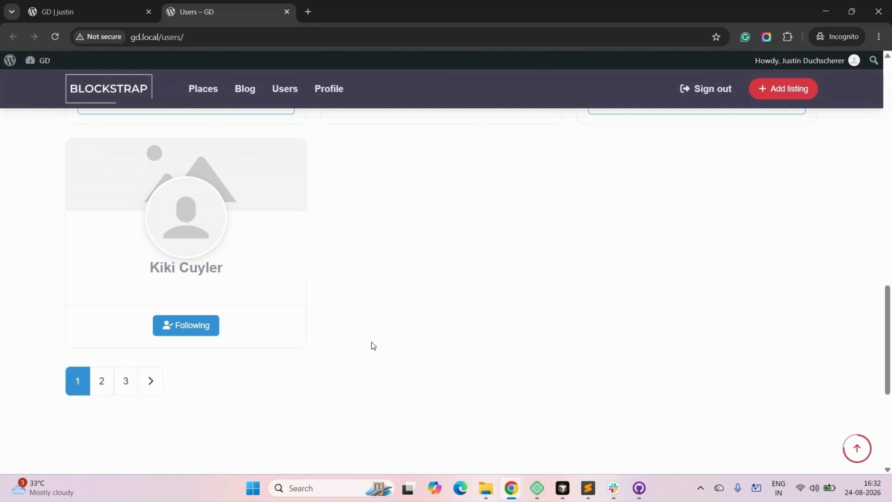
mouse_move(511, 488)
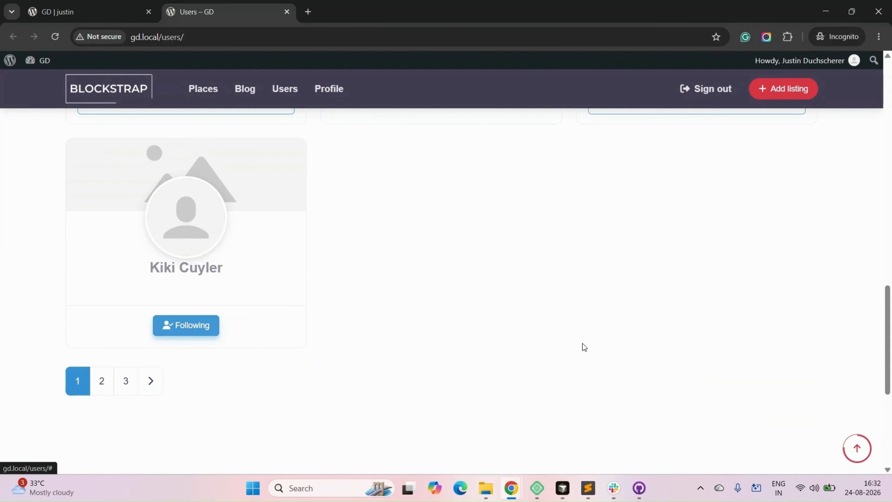
Step: Reload the follower's Following tab, and check the unfollowed member's Followers Users tab in the main browser window
key(ctrl+shift+Tab)
scroll(242, 172, down, 3)
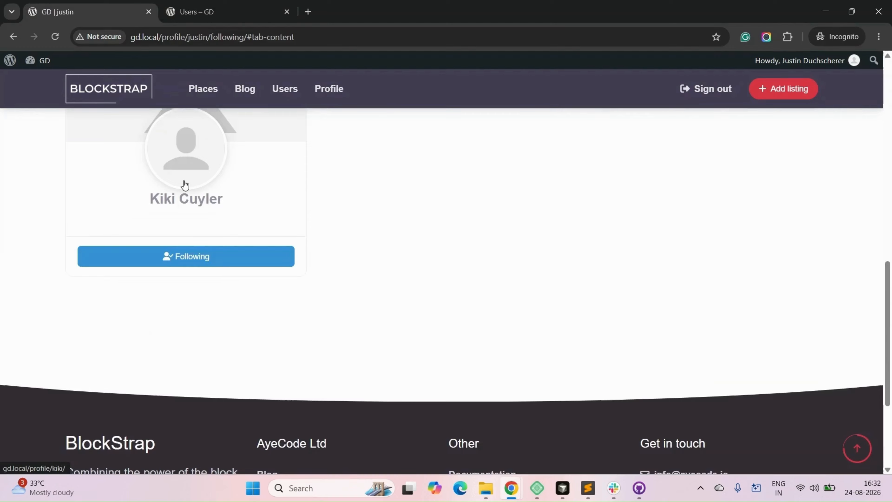
scroll(185, 185, up, 5)
click(57, 38)
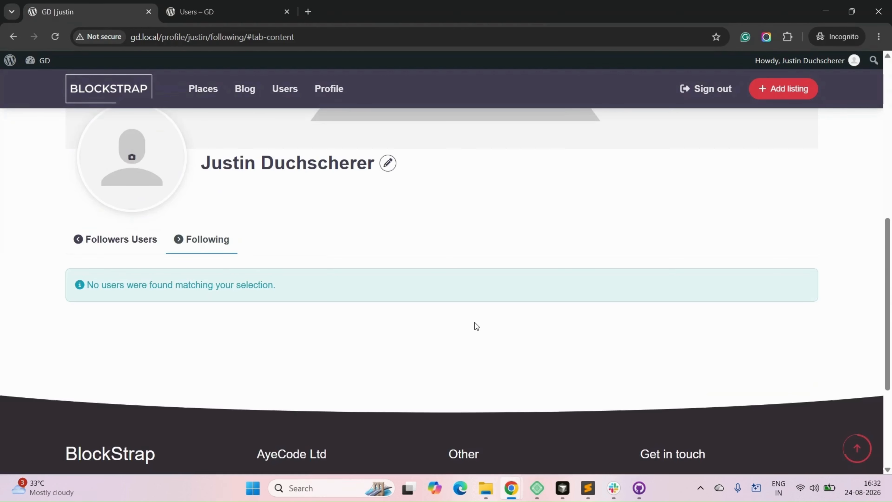
click(403, 422)
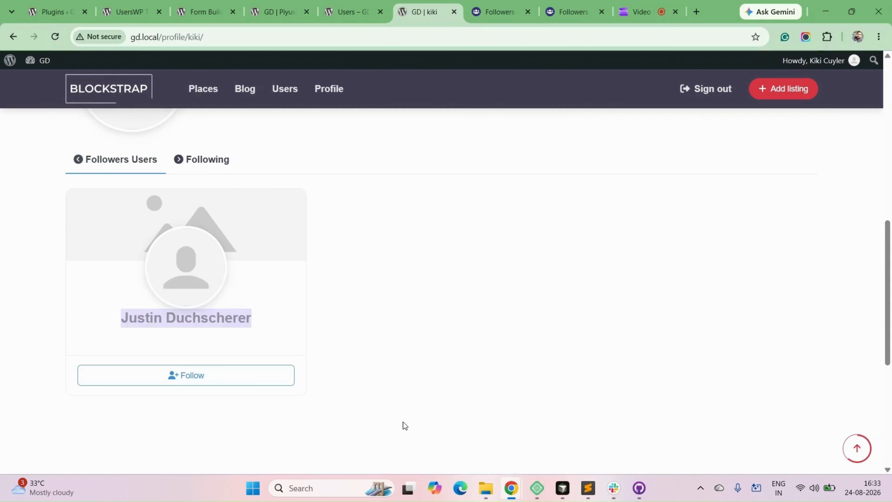
click(101, 174)
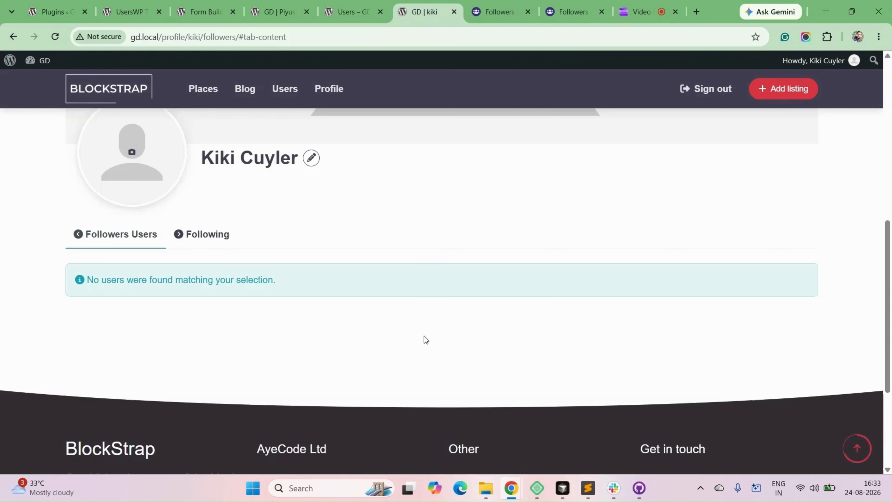
Step: Return to the Users directory in the incognito window and follow the last member on the first page again
click(512, 488)
click(625, 436)
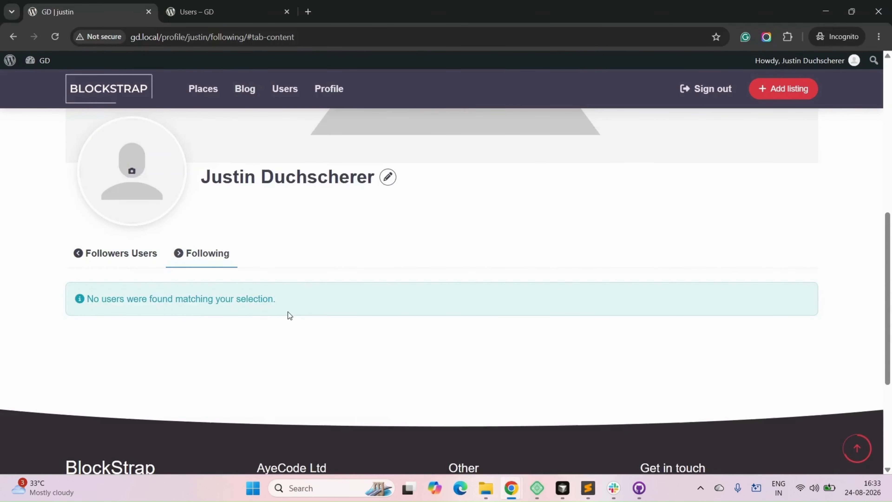
scroll(289, 311, up, 2)
click(218, 13)
click(207, 329)
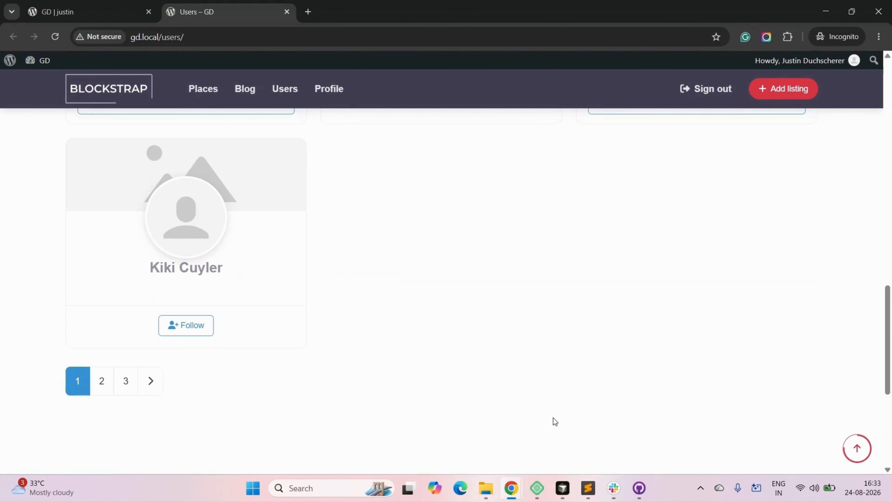
Step: Reload the follower's Following tab in the incognito window, and reload the followed member's Followers Users tab in the main window
click(508, 477)
click(70, 12)
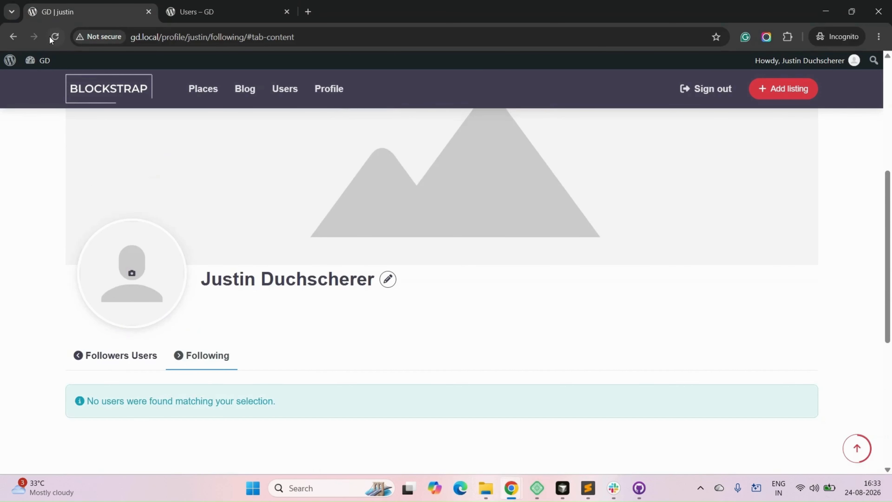
click(51, 37)
scroll(420, 416, down, 3)
click(512, 488)
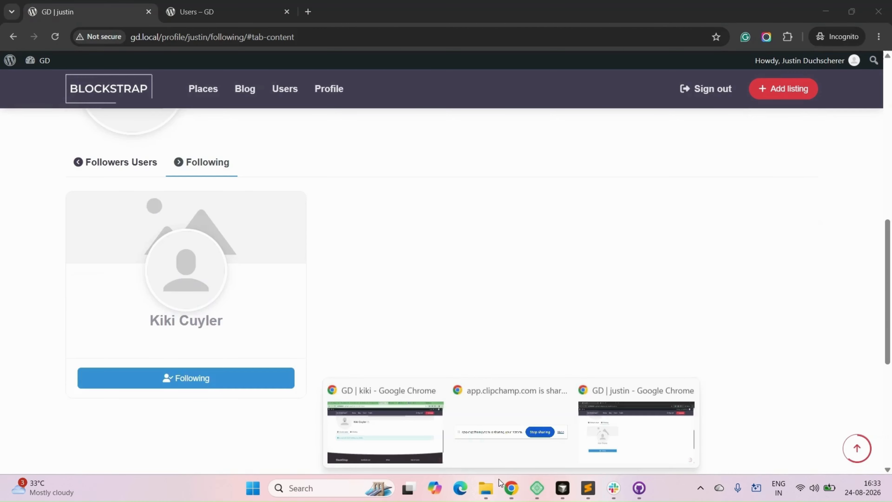
click(386, 433)
click(55, 36)
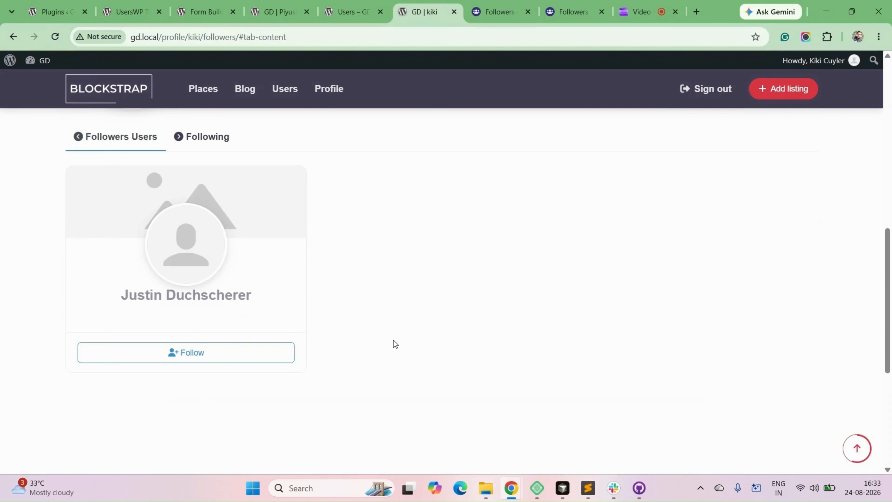
Step: Open the followed member's own Following tab and examine its contents
click(207, 140)
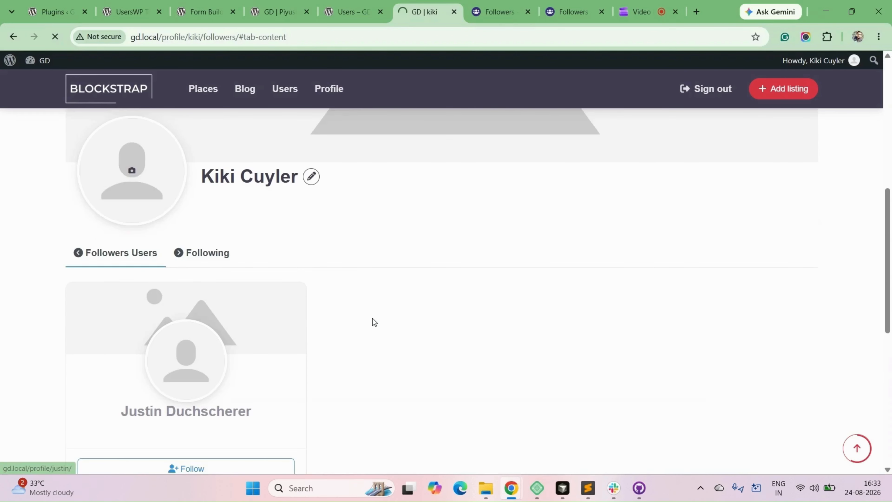
scroll(420, 325, up, 3)
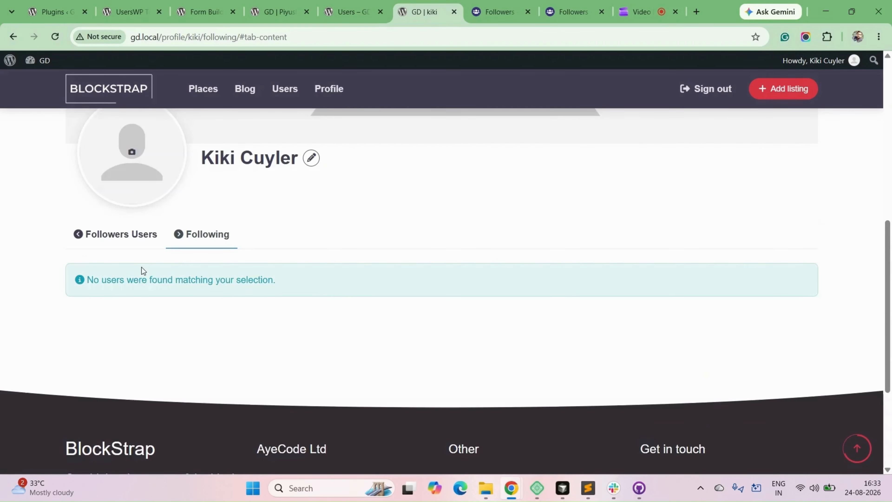
drag(141, 268, 274, 280)
Step: Return to the Followers Users tab and follow the listed follower back
click(116, 234)
scroll(460, 291, down, 3)
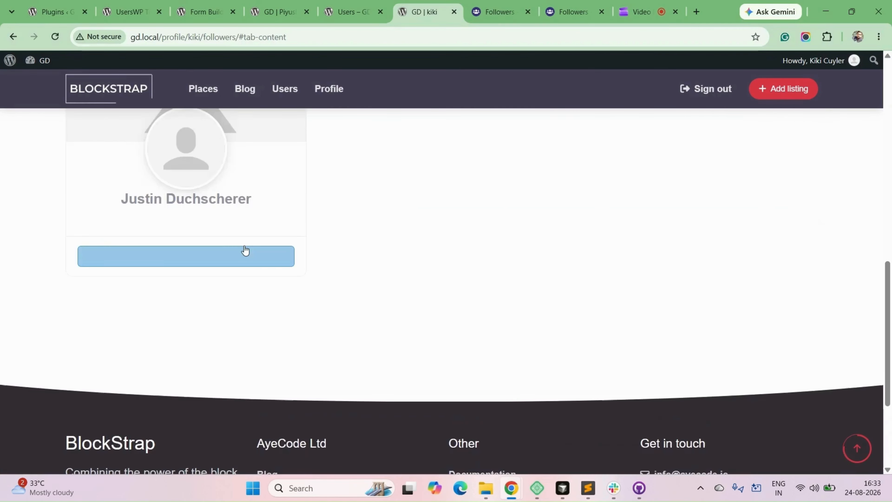
scroll(354, 260, up, 3)
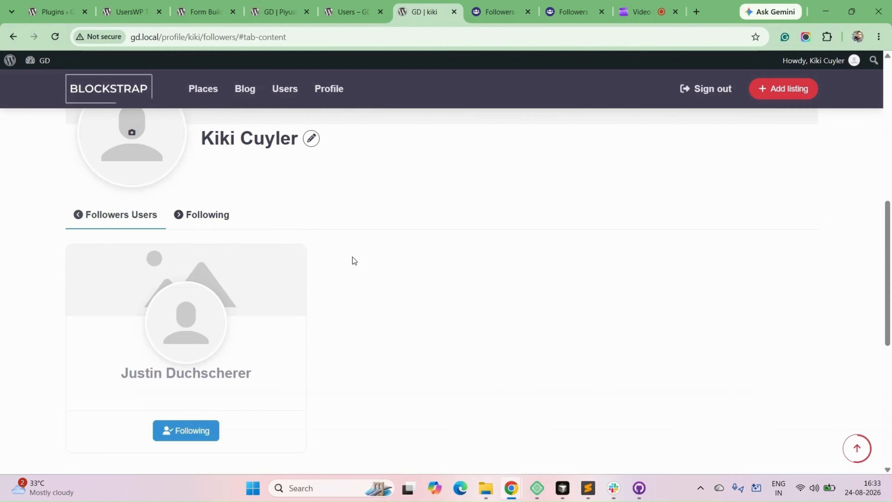
Step: Check the followed-back member's card under Following, and return to Followers Users to compare the card there
click(207, 215)
scroll(422, 336, up, 2)
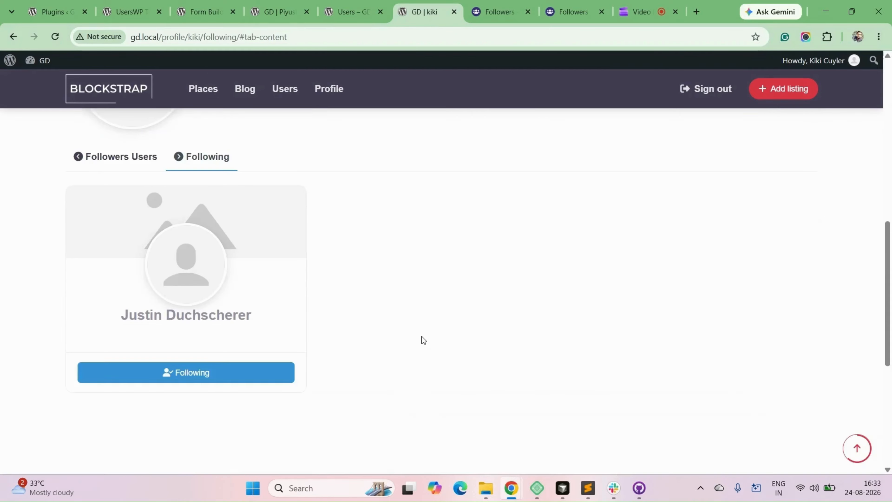
click(140, 169)
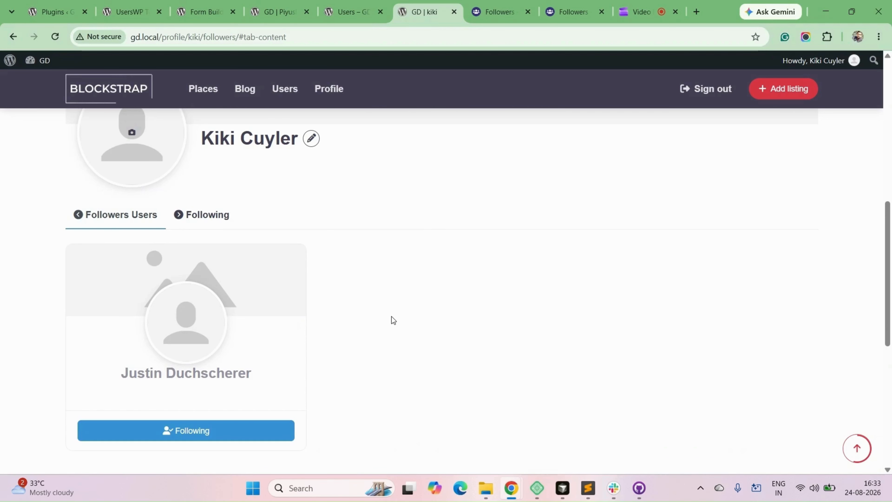
scroll(392, 317, up, 6)
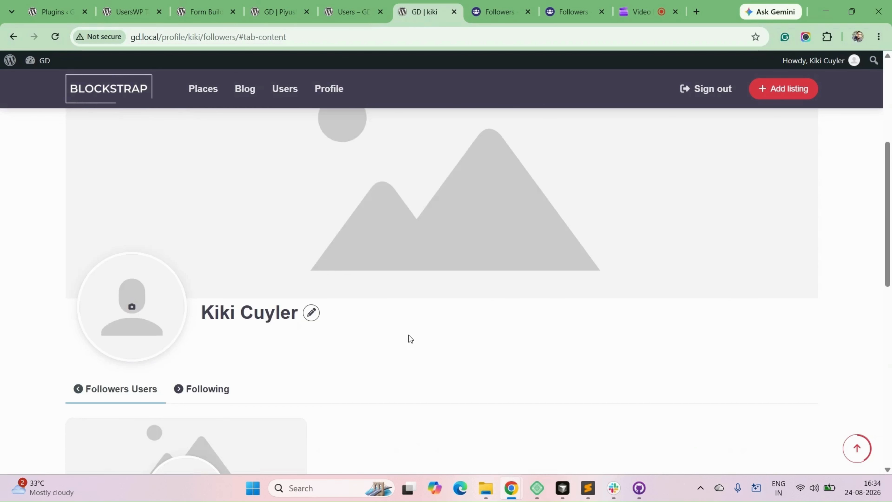